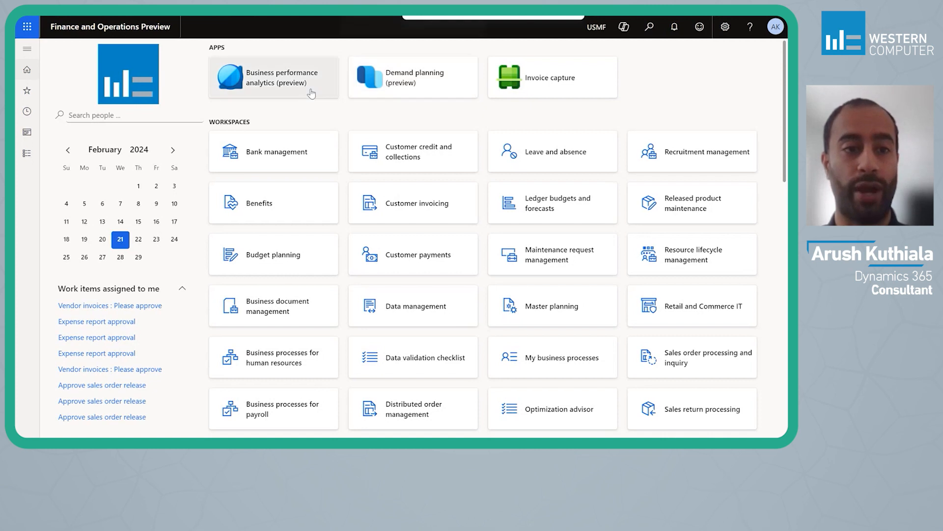
# - Open the Feature management workspace and list all features
pyautogui.click(646, 33)
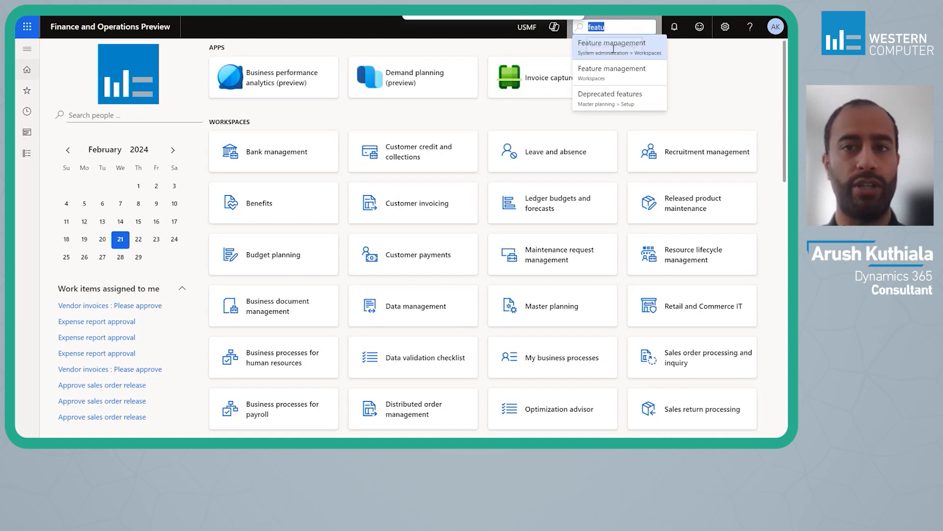
pyautogui.click(596, 53)
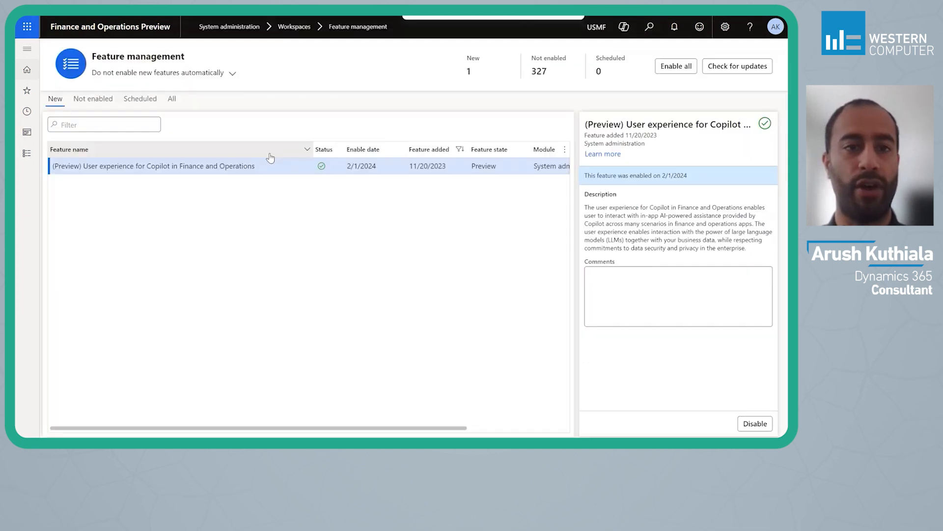
pyautogui.click(172, 99)
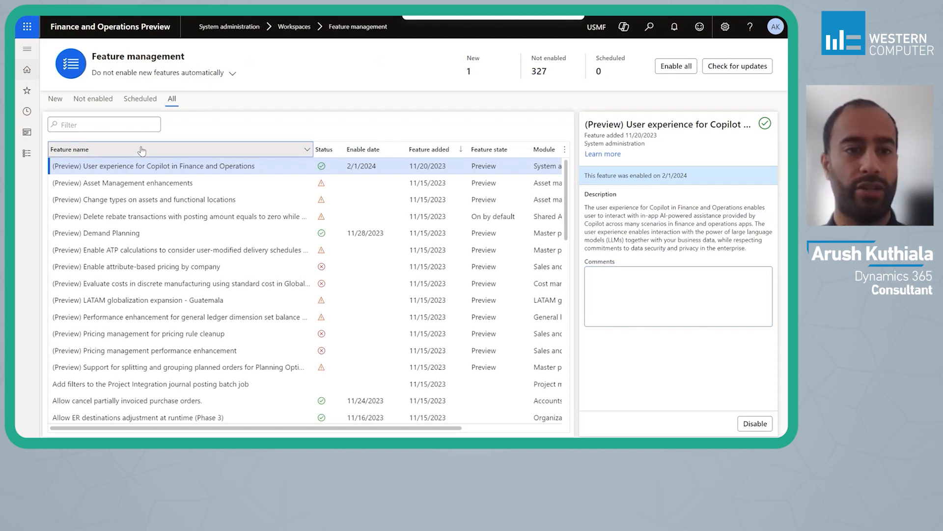
# - Filter the features by name for charge-related ones and select "Sequence and compound for customer charges"
pyautogui.click(142, 149)
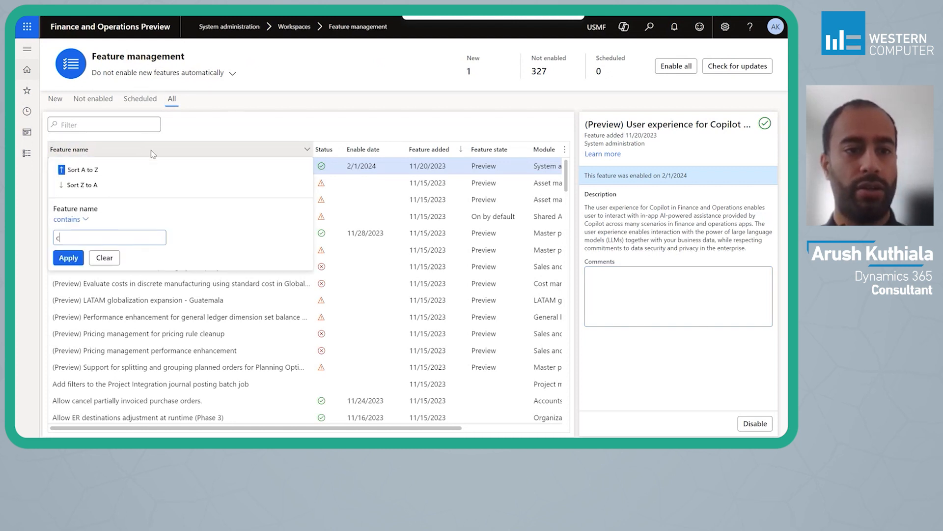
pyautogui.click(152, 154)
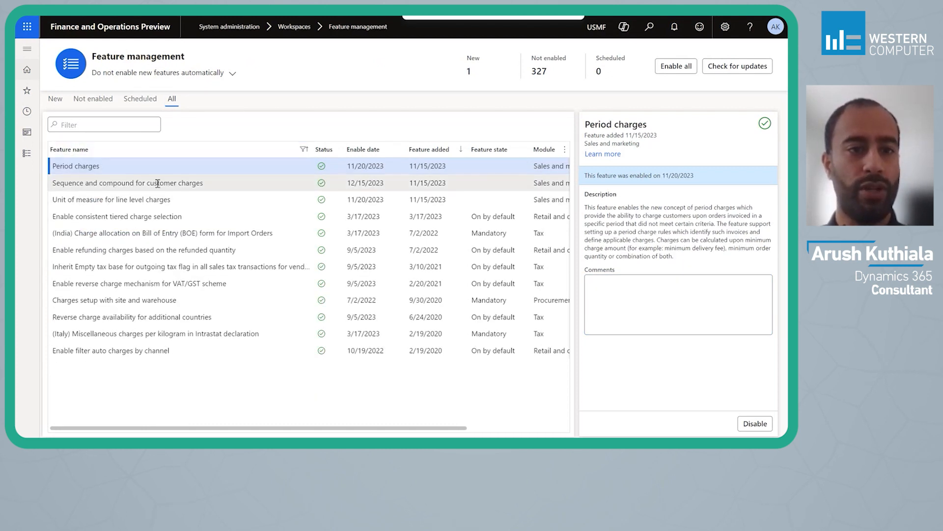
pyautogui.click(157, 183)
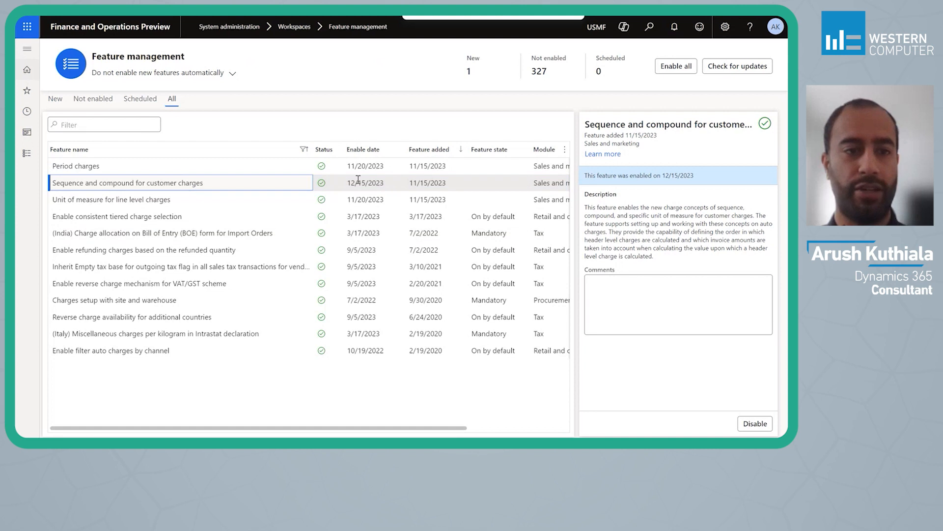
# - In the Prices section of the Accounts receivable parameters, set the value base for header charge to "Sum including charge amounts"
pyautogui.click(26, 153)
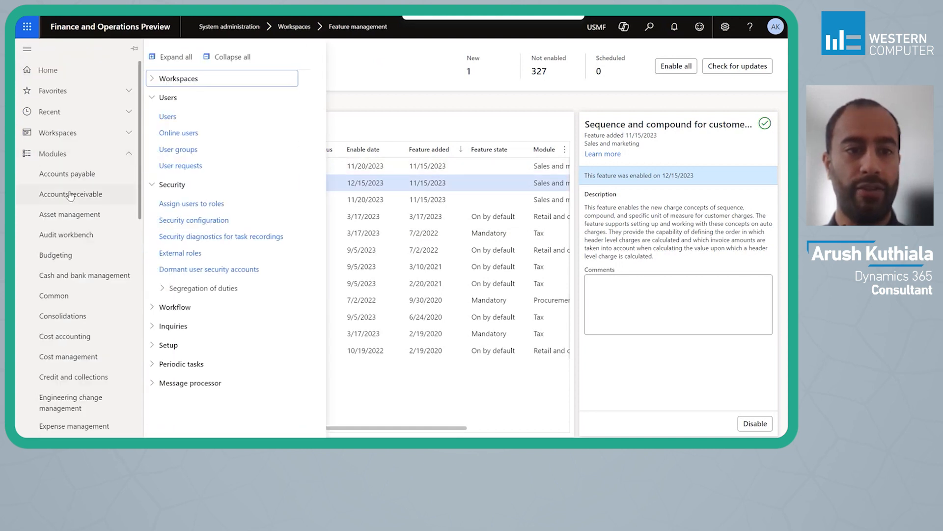
pyautogui.click(71, 197)
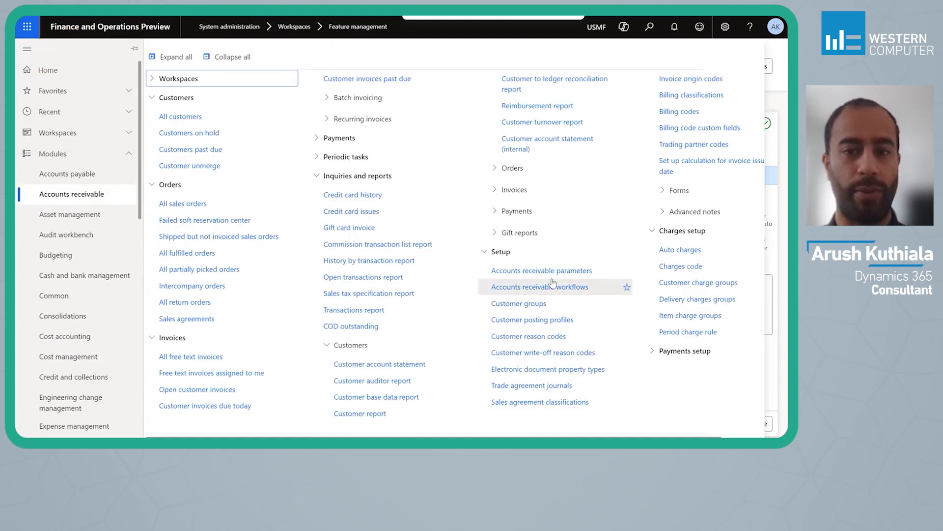
pyautogui.click(573, 267)
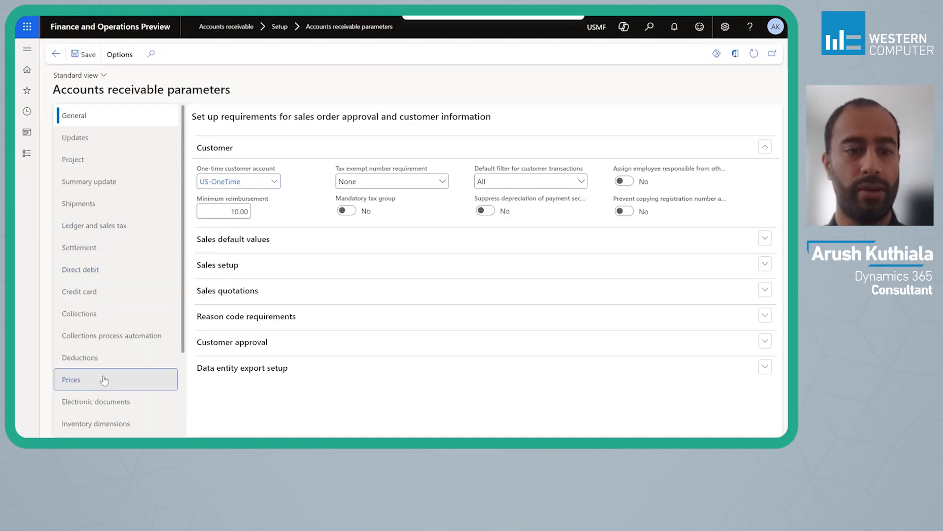
pyautogui.click(101, 379)
pyautogui.scroll(-2, 297, 334)
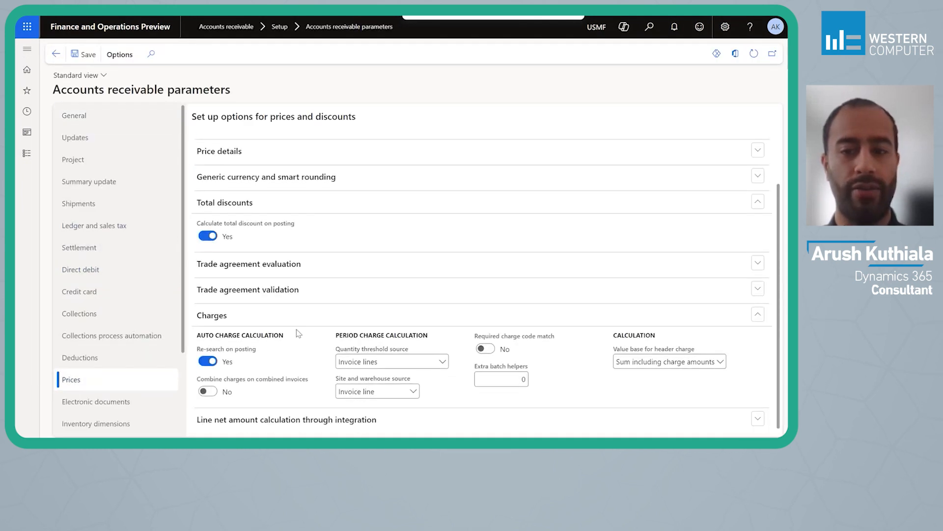
pyautogui.click(721, 362)
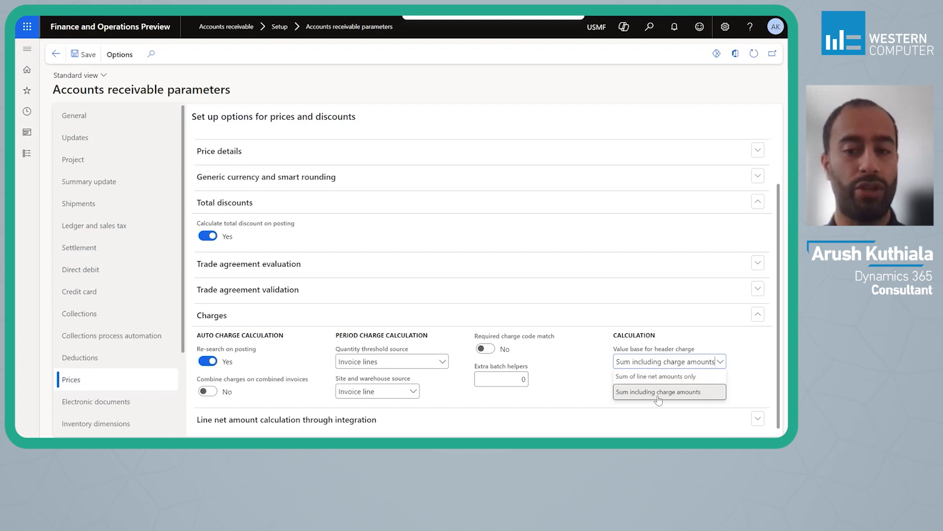
pyautogui.click(659, 397)
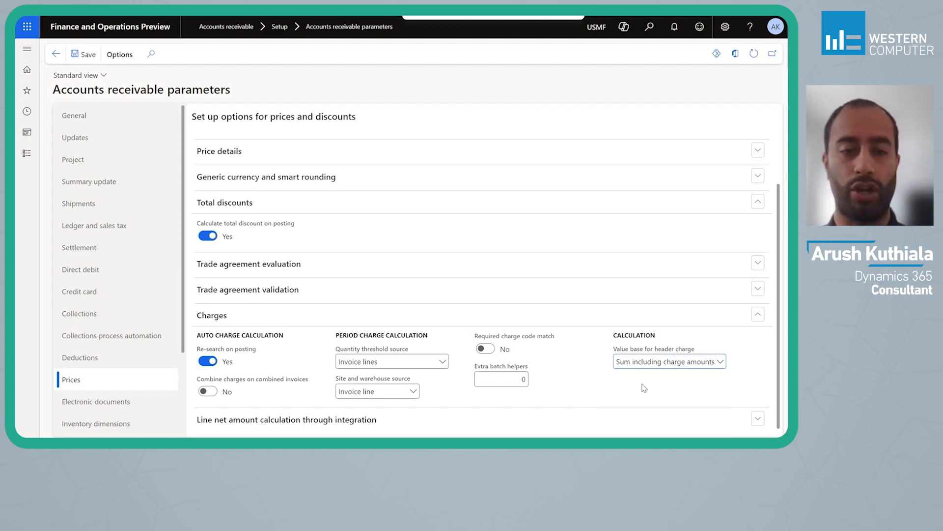
# - Open the Auto charges setup page in Accounts receivable
pyautogui.click(35, 157)
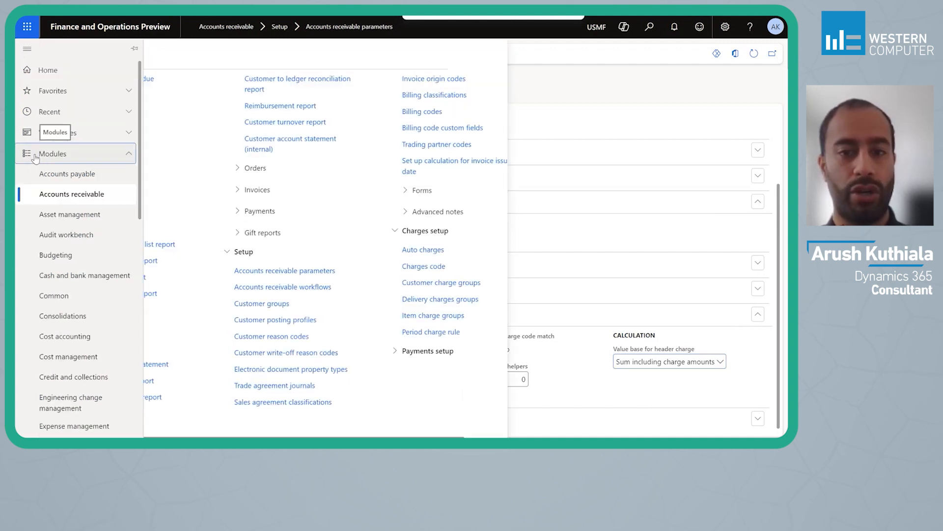
pyautogui.hscroll(1, 646, 285)
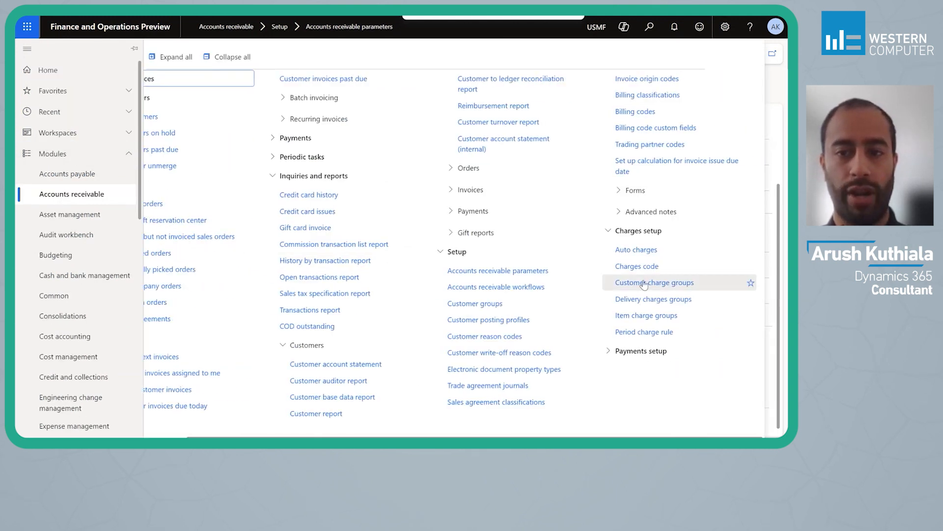
pyautogui.click(658, 255)
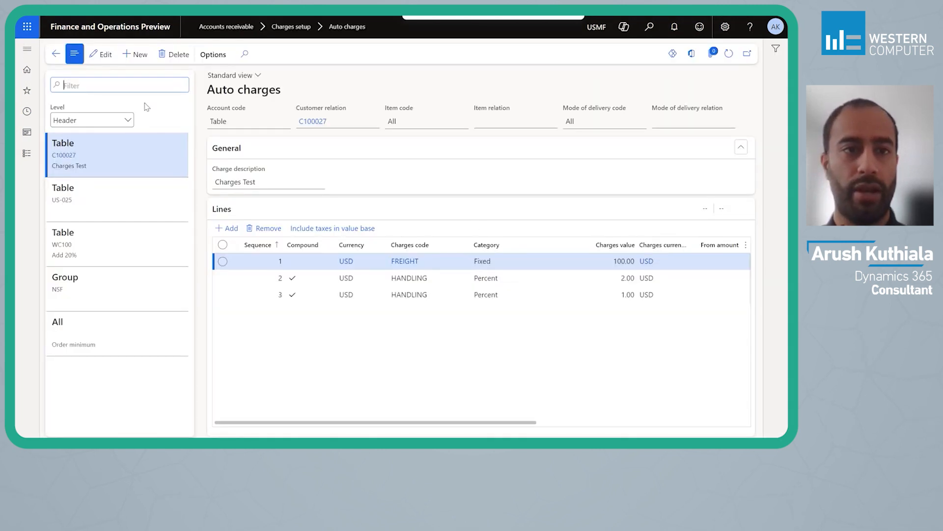
# - Create and save a header-level auto charge with account code Table and a customer account as its customer relation
pyautogui.click(135, 55)
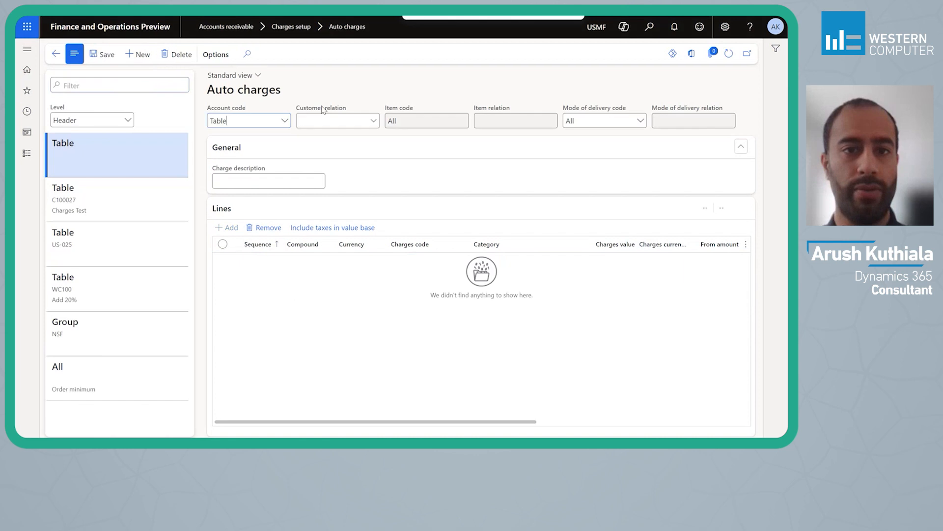
pyautogui.click(372, 123)
pyautogui.scroll(-5, 468, 190)
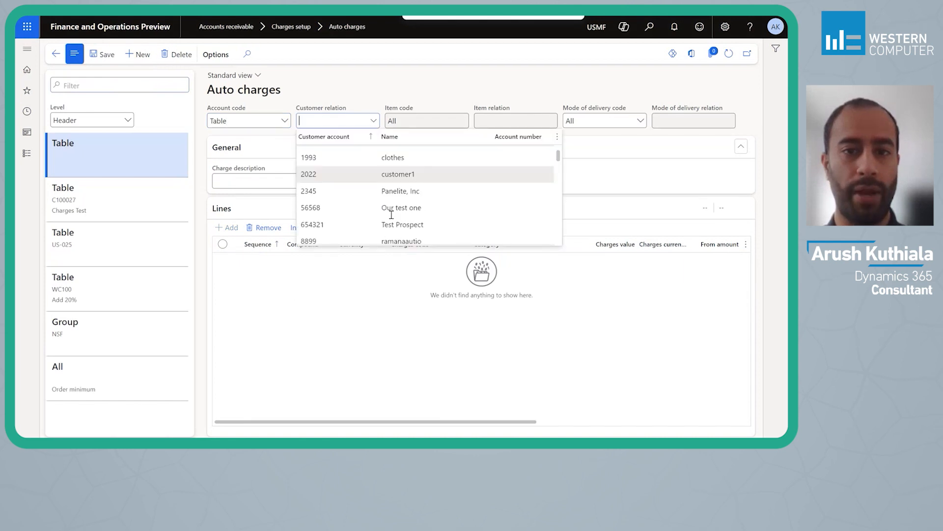
pyautogui.scroll(-1, 469, 182)
pyautogui.scroll(2, 432, 165)
pyautogui.click(433, 165)
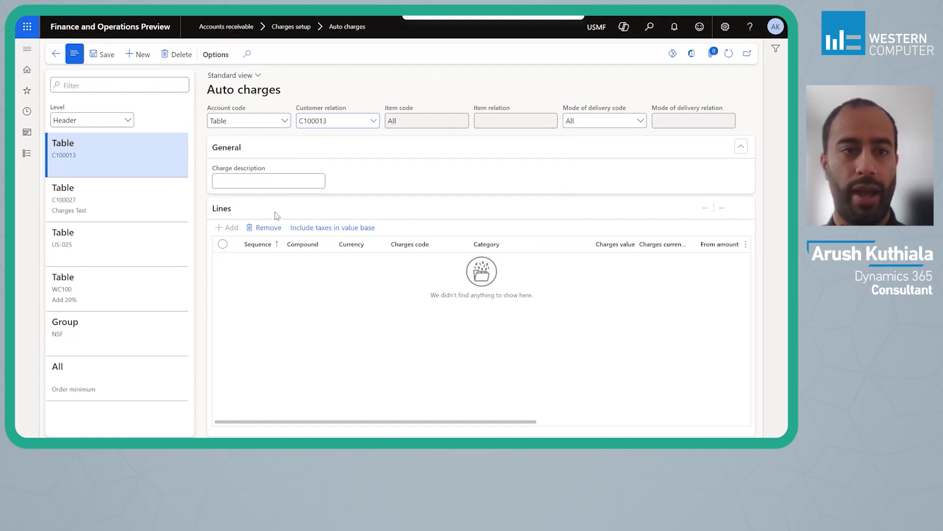
pyautogui.click(104, 55)
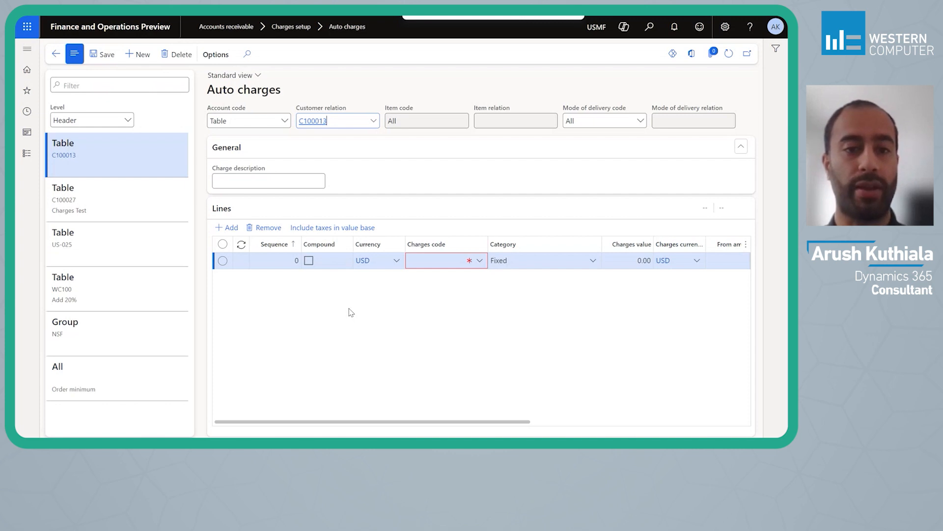
# - Fill in the first charge line with sequence 1, charges code FREIGHT, category Fixed and a charges value of 100
pyautogui.click(278, 260)
pyautogui.write('1')
pyautogui.press('Tab')
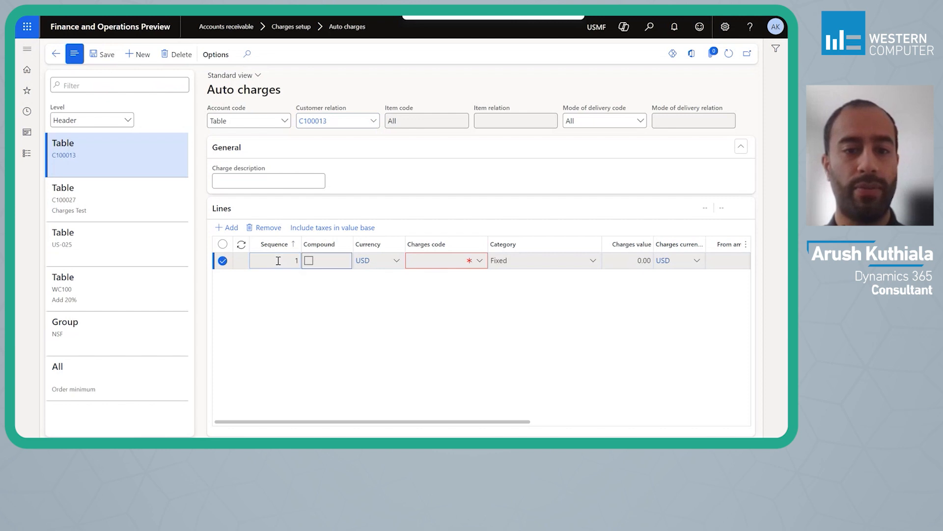
pyautogui.press('Tab')
pyautogui.press('Tab')
pyautogui.hotkey('alt', 'Down')
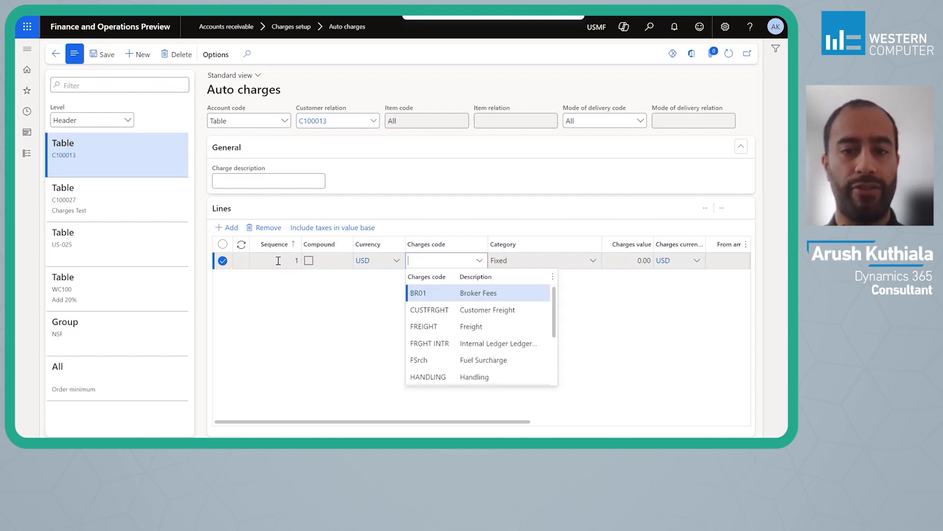
pyautogui.press('Down')
pyautogui.press('Down')
pyautogui.press('Tab')
pyautogui.press('Tab')
pyautogui.write('100')
pyautogui.press('Tab')
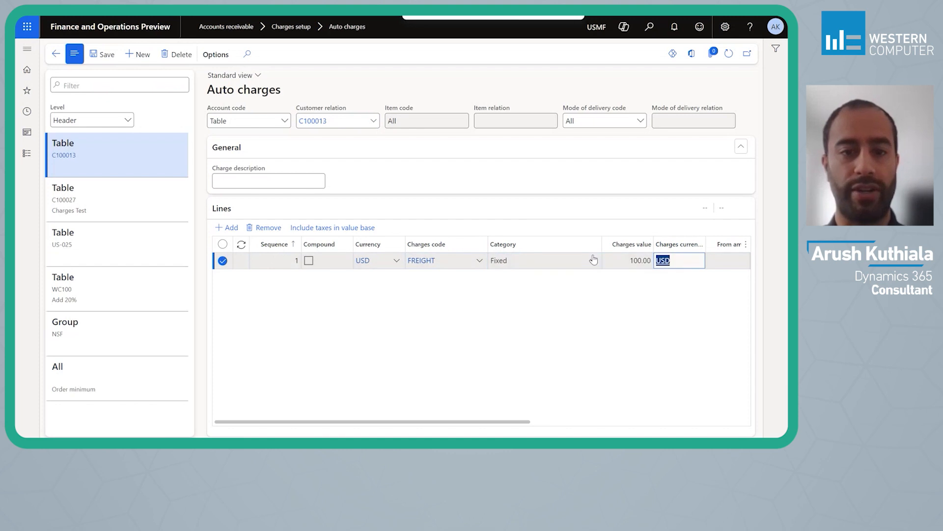
# - Add a second charge line with sequence 2 and category Percent
pyautogui.click(235, 231)
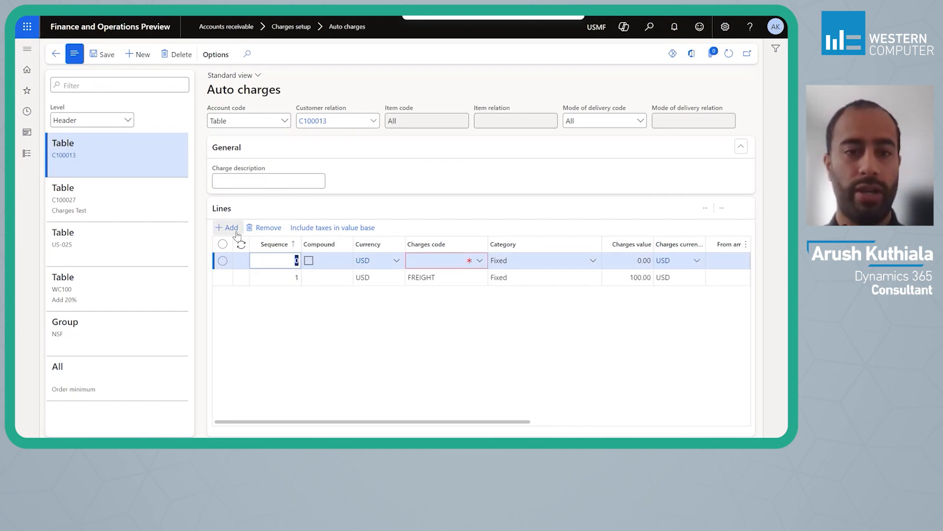
pyautogui.write('2')
pyautogui.press('Tab')
pyautogui.press('Tab')
pyautogui.press('Tab')
pyautogui.press('Tab')
pyautogui.hotkey('alt', 'Down')
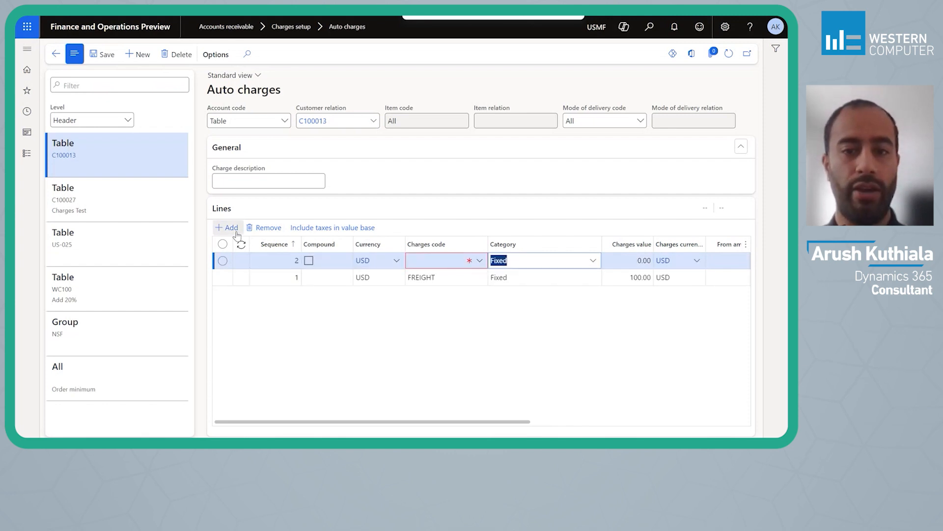
pyautogui.press('Up')
pyautogui.press('Up')
pyautogui.press('Up')
pyautogui.press('Up')
pyautogui.press('Up')
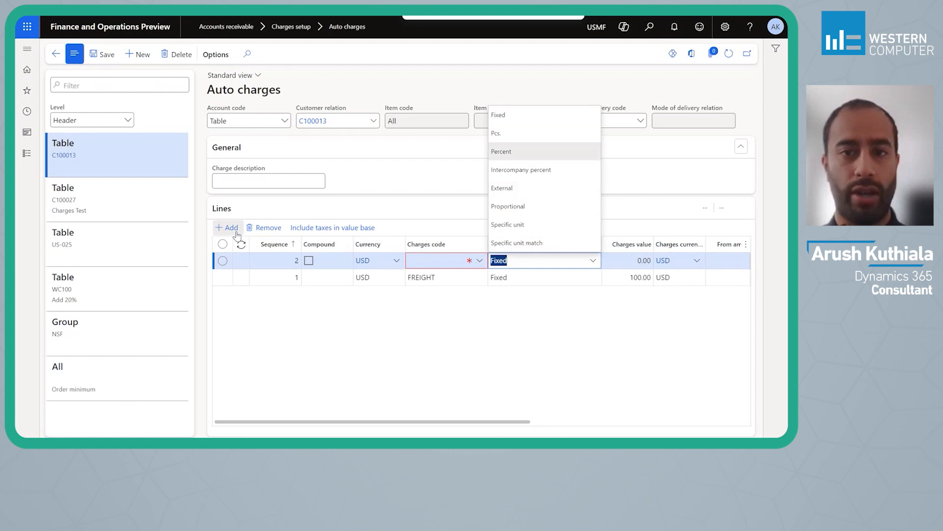
pyautogui.press('Return')
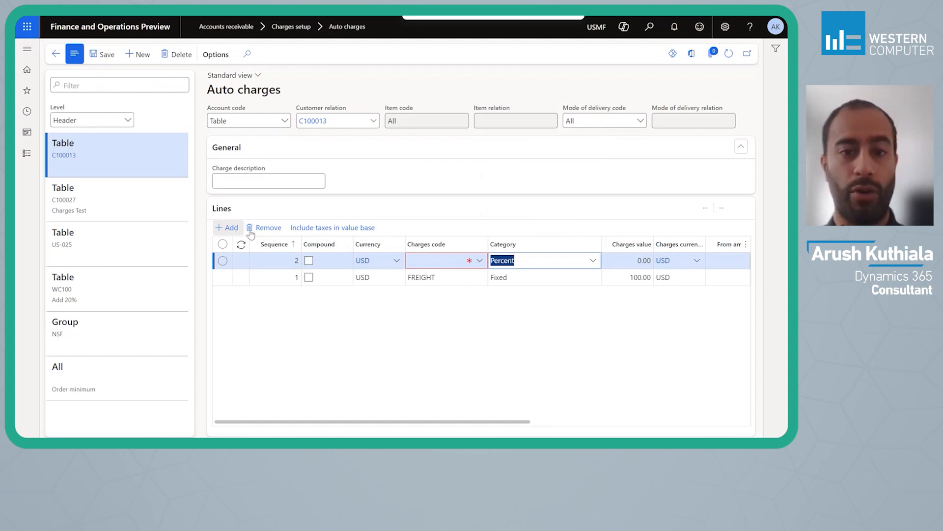
# - Mark the sequence 2 line as compound and give it charges code FSrch with a charges value of 2
pyautogui.click(309, 261)
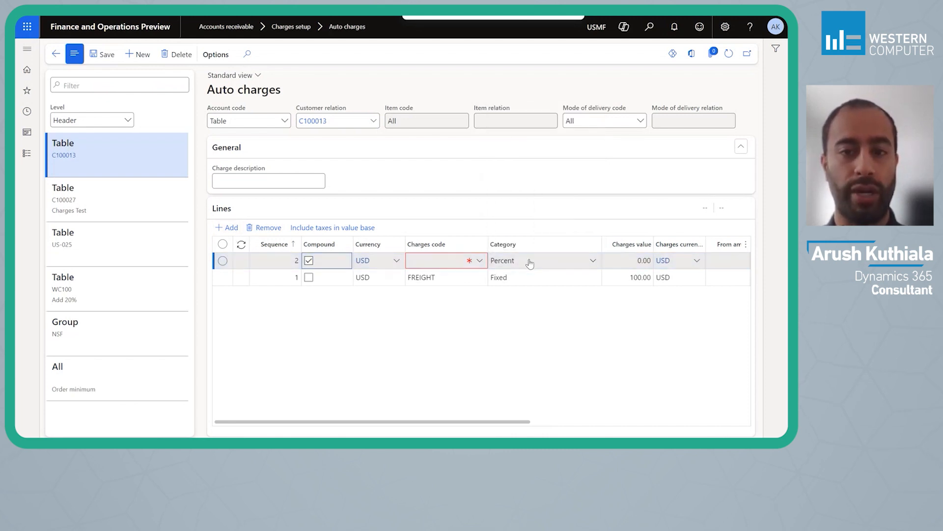
pyautogui.click(484, 261)
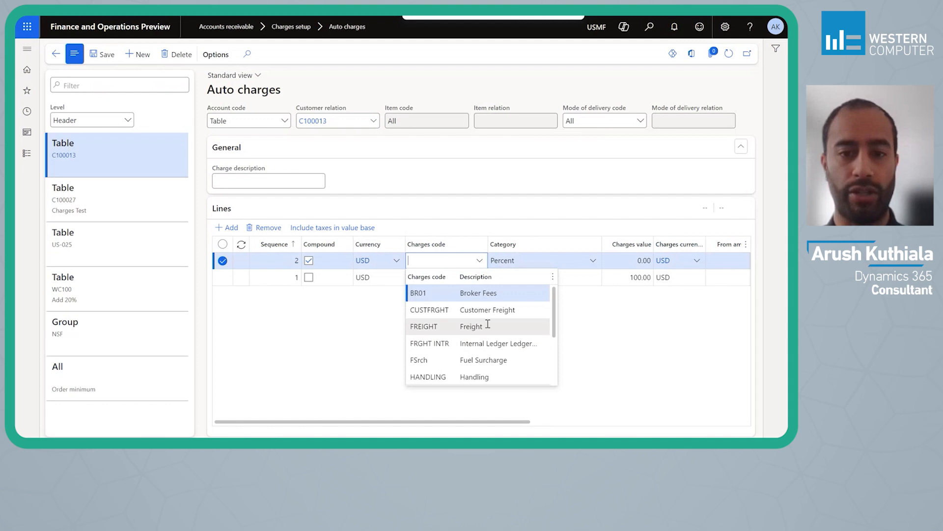
pyautogui.click(457, 360)
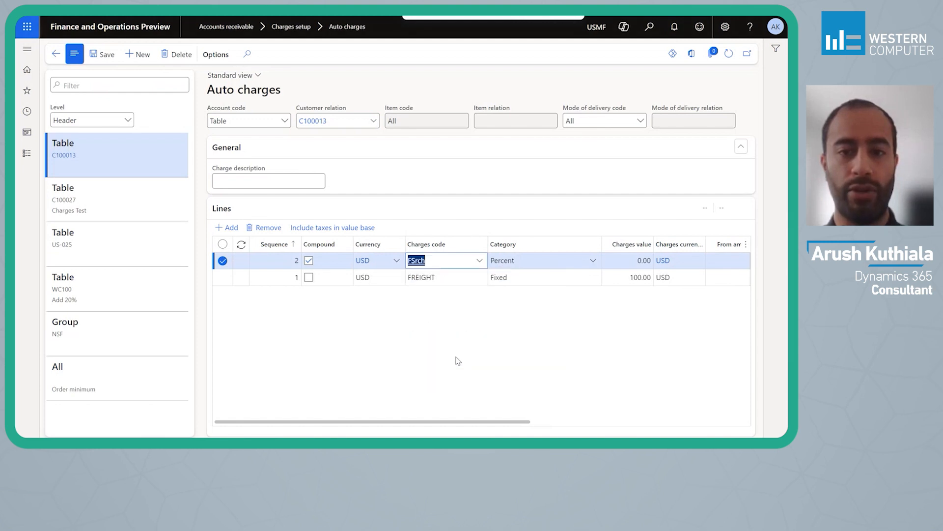
pyautogui.press('Tab')
pyautogui.press('Tab')
pyautogui.write('12')
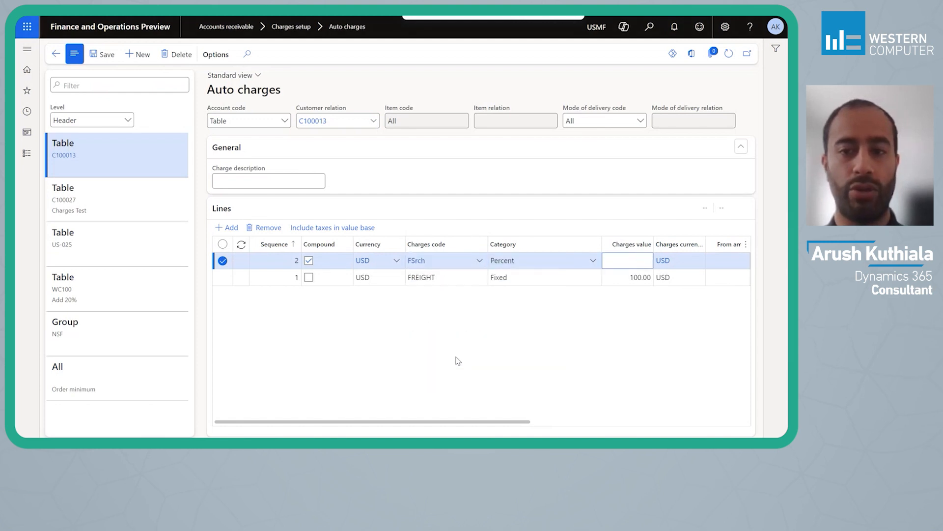
pyautogui.press('Tab')
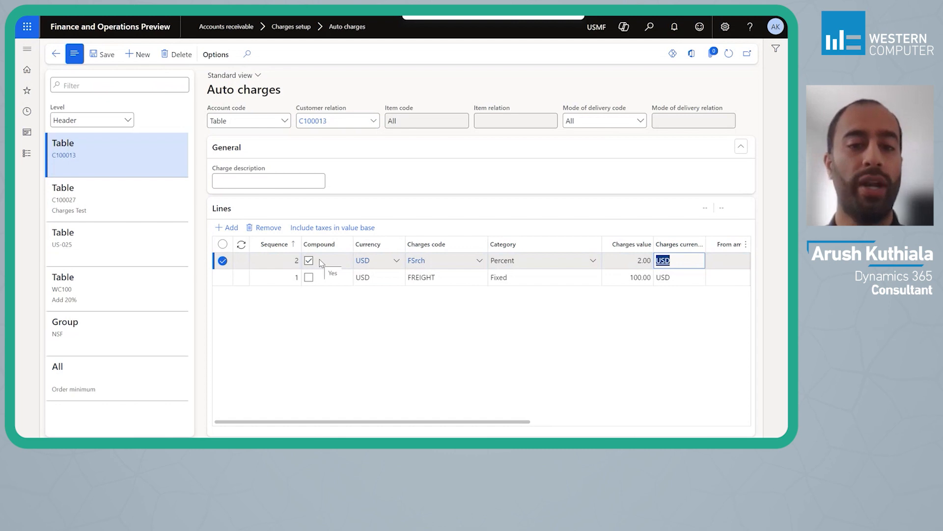
pyautogui.moveTo(368, 261)
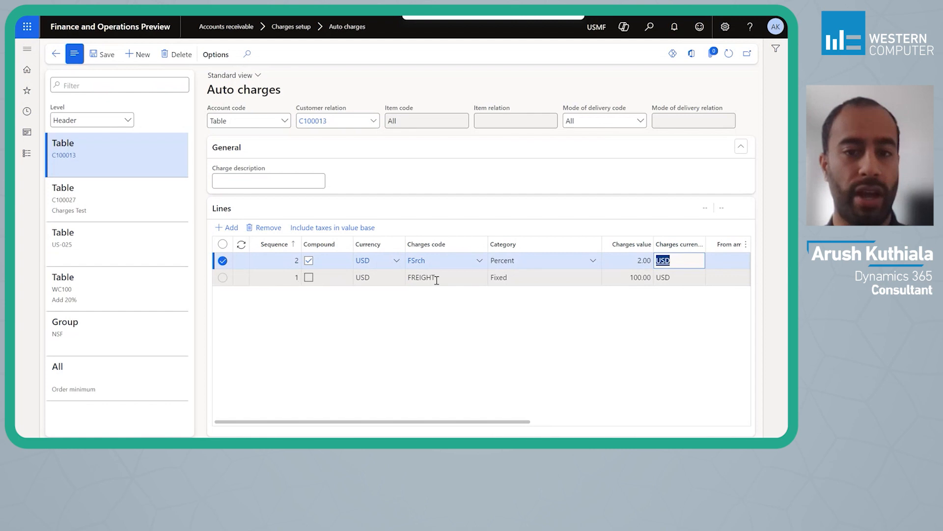
pyautogui.moveTo(439, 280)
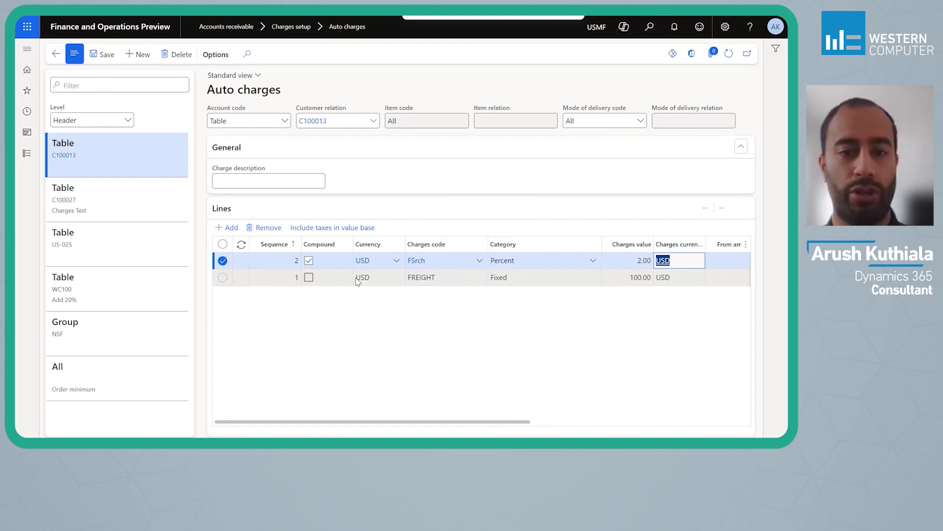
pyautogui.moveTo(479, 276)
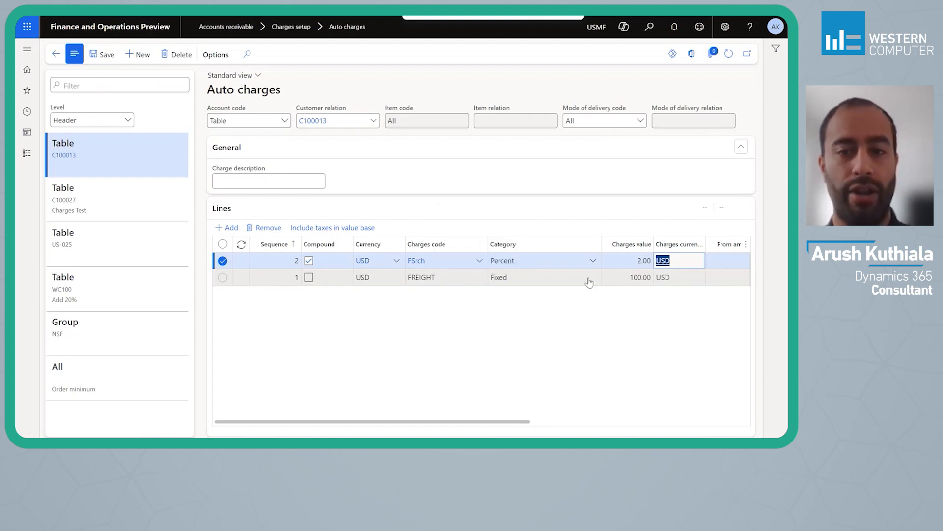
# - Create a sales order for customer Flower Shop 1 with warehouse 11 from Accounts receivable's all sales orders list
pyautogui.click(26, 155)
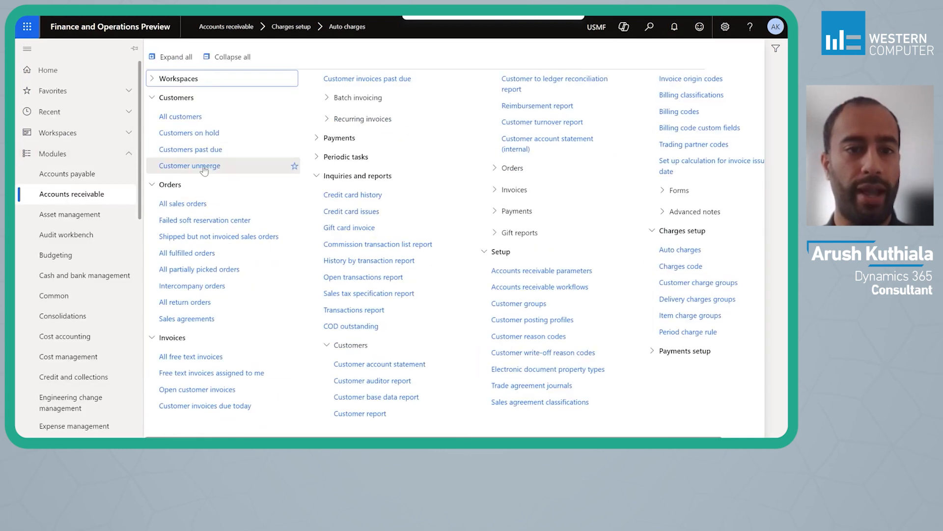
pyautogui.click(203, 204)
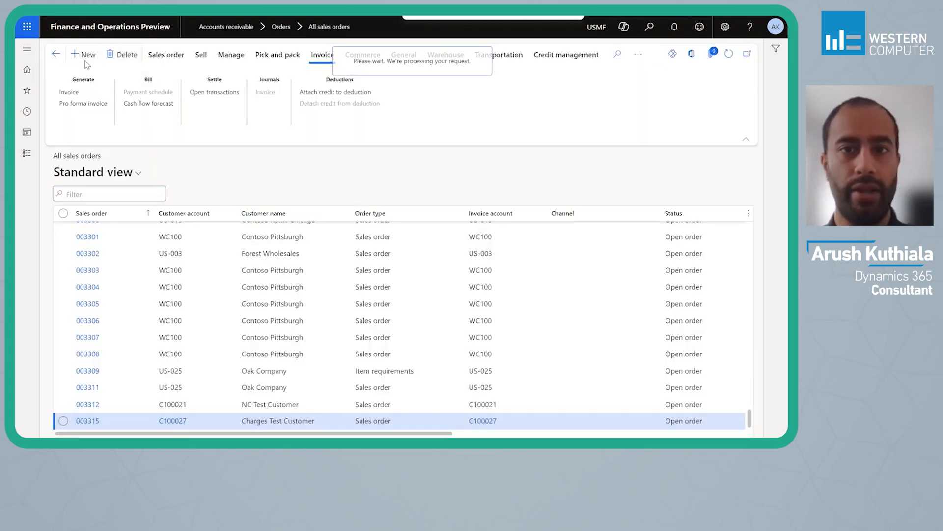
pyautogui.write('flow')
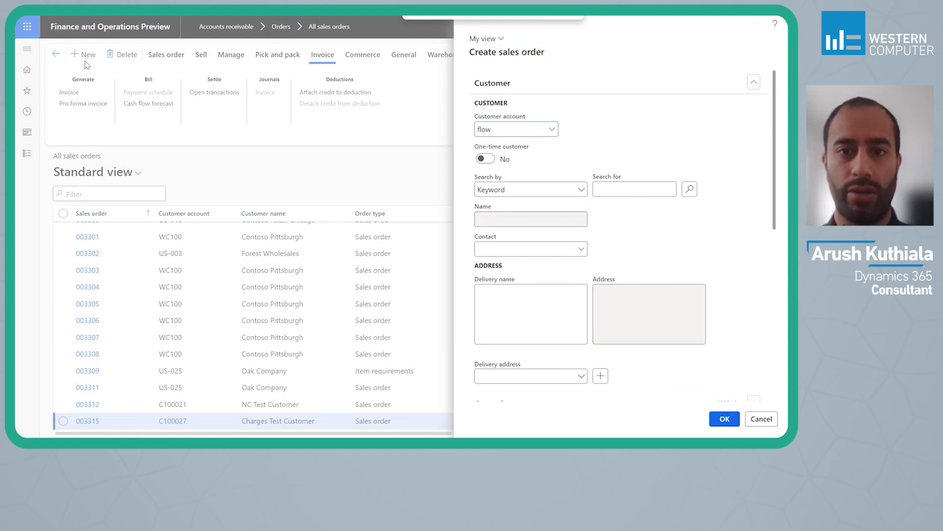
pyautogui.press('Return')
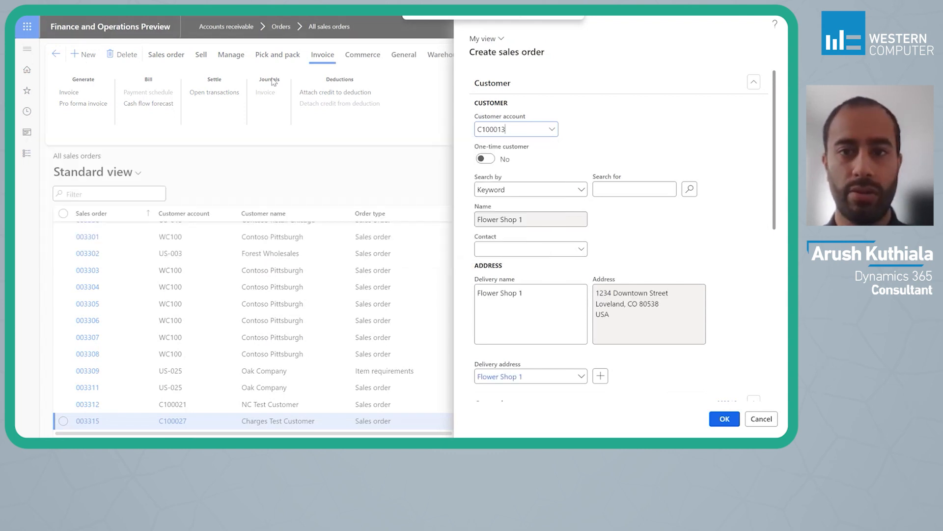
pyautogui.scroll(-5, 628, 196)
pyautogui.click(631, 259)
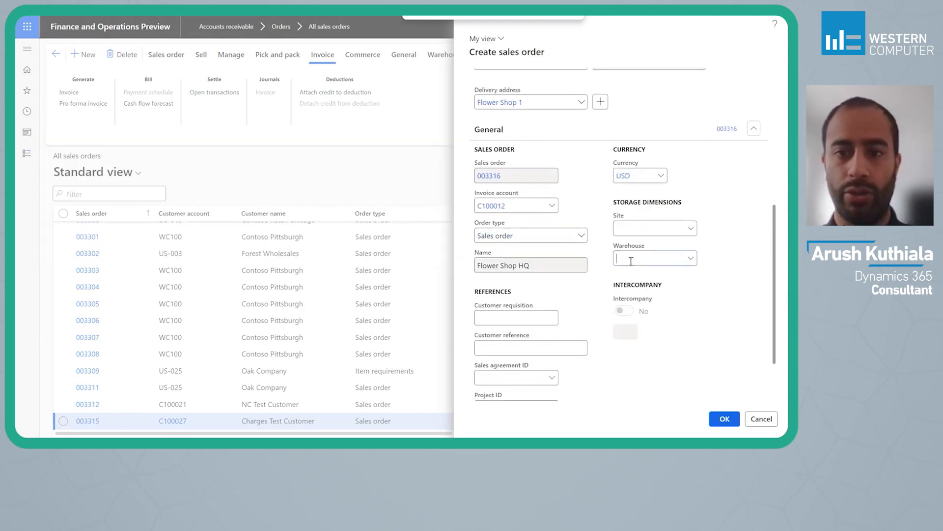
pyautogui.write('11')
pyautogui.click(731, 419)
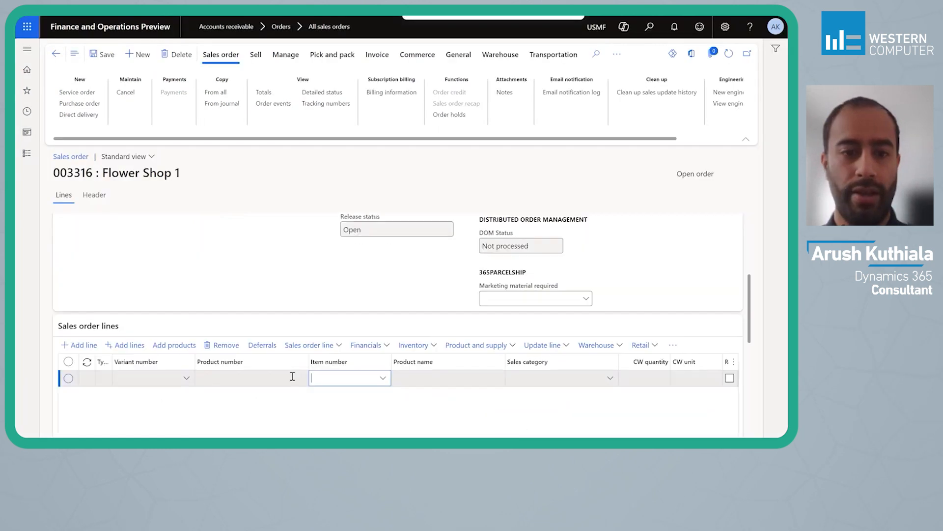
# - Enter item number 1000 on the first sales order line
pyautogui.write('1000')
pyautogui.press('Tab')
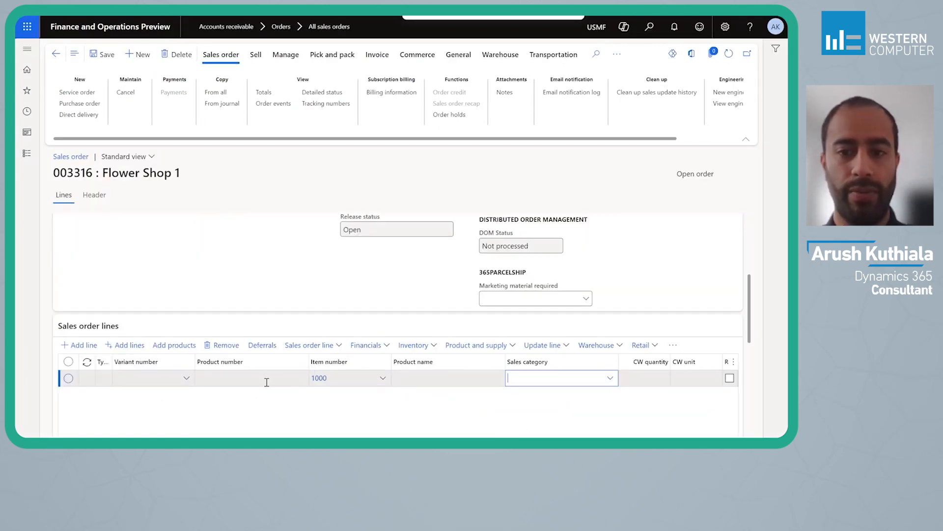
pyautogui.press('Tab')
pyautogui.press('Tab')
pyautogui.press('Tab')
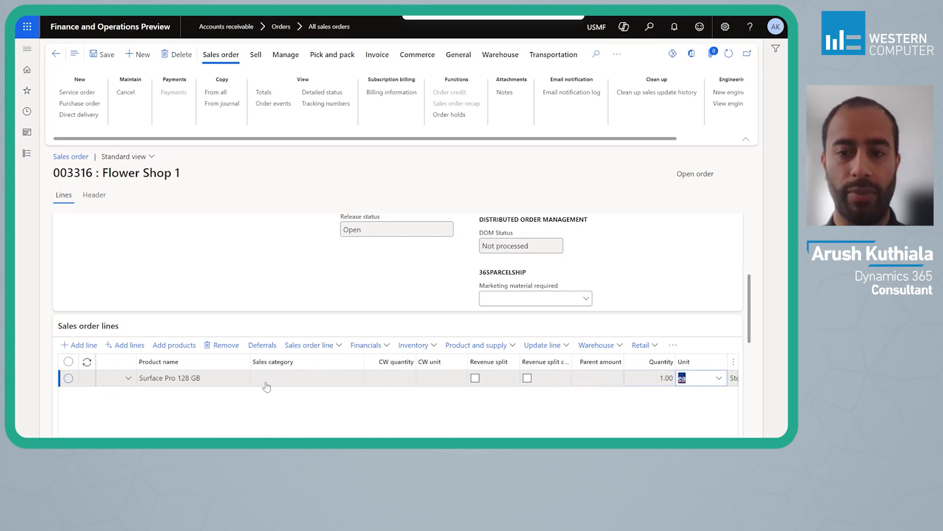
# - Set the item line's unit price to 1,000
pyautogui.press('Tab')
pyautogui.press('Tab')
pyautogui.press('Tab')
pyautogui.press('Tab')
pyautogui.press('Tab')
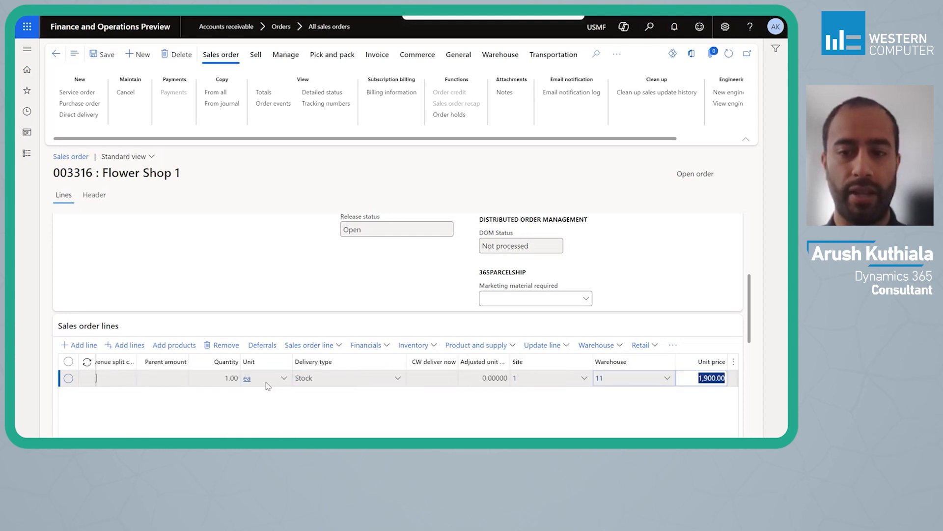
pyautogui.hotkey('shift', 'Tab')
pyautogui.write('1000')
pyautogui.press('Tab')
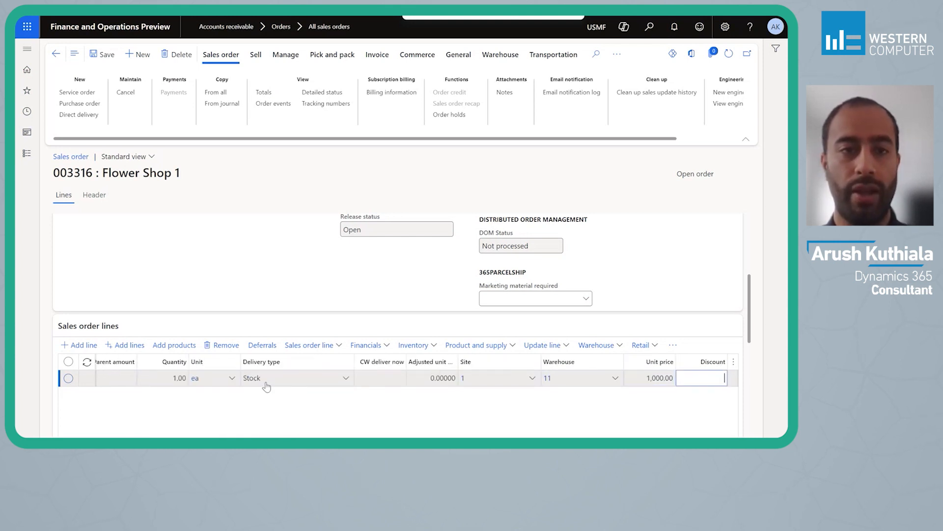
# - Review the charges applied to the sales order header, including their sequence and compound settings, and return to the order
pyautogui.click(255, 55)
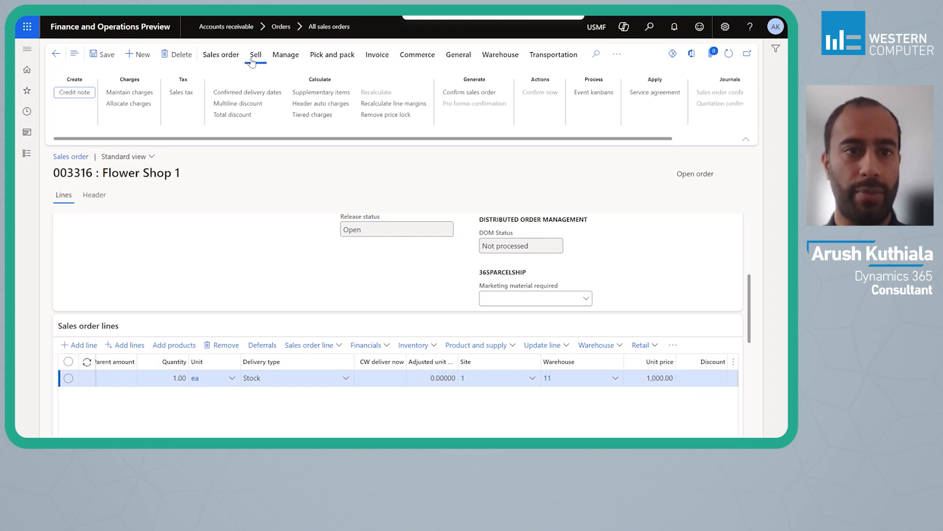
pyautogui.click(133, 93)
pyautogui.click(133, 93)
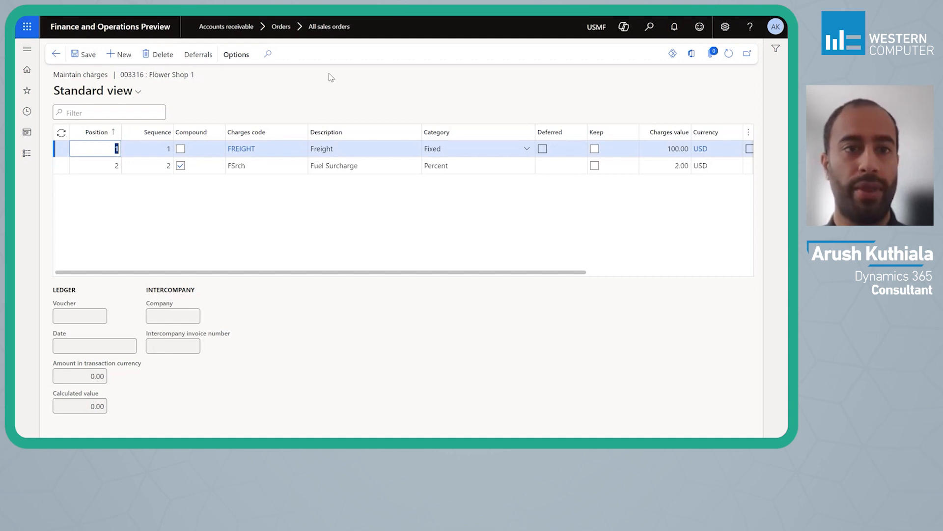
pyautogui.click(57, 54)
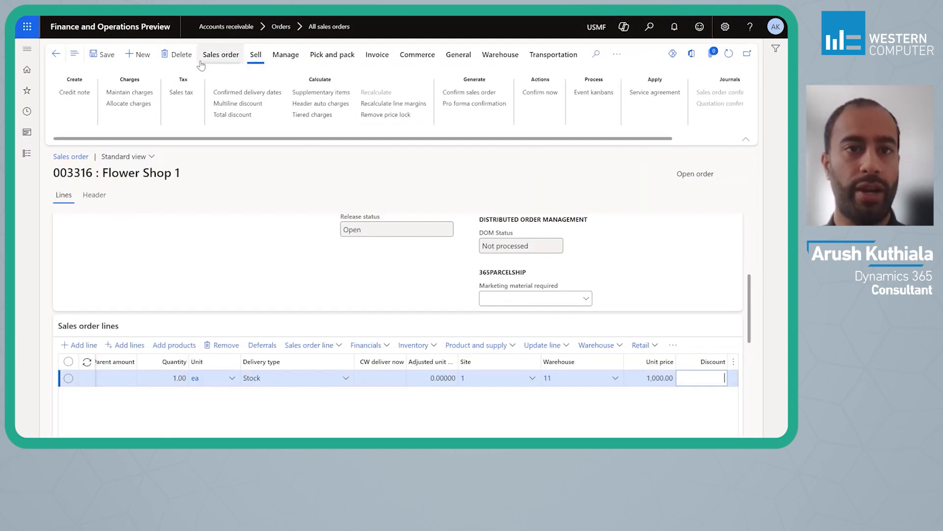
# - Check the total charges and invoice amount in the sales order totals
pyautogui.click(265, 94)
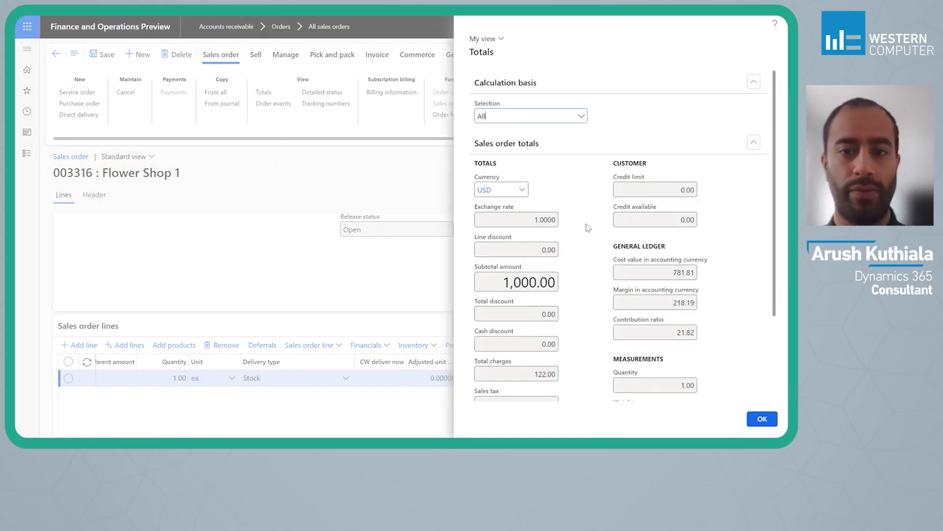
pyautogui.scroll(-2, 565, 236)
pyautogui.click(516, 305)
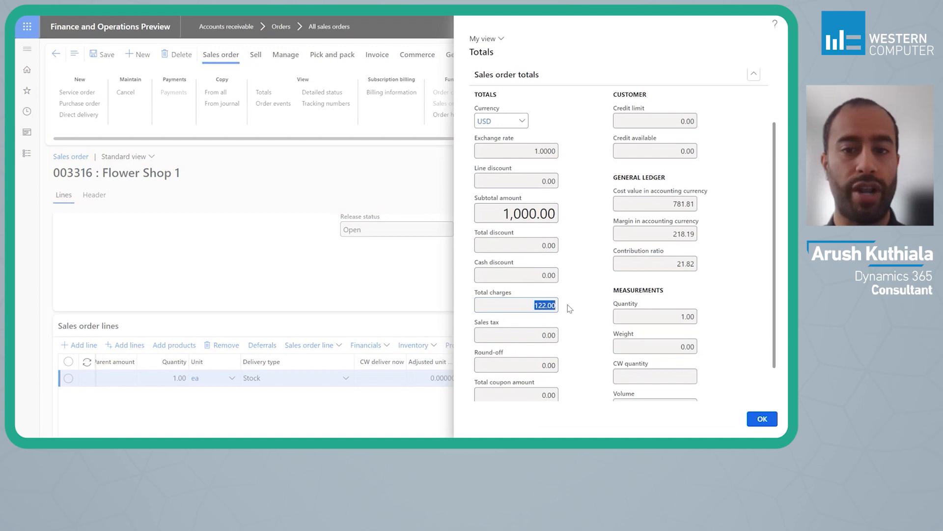
pyautogui.scroll(-1, 570, 309)
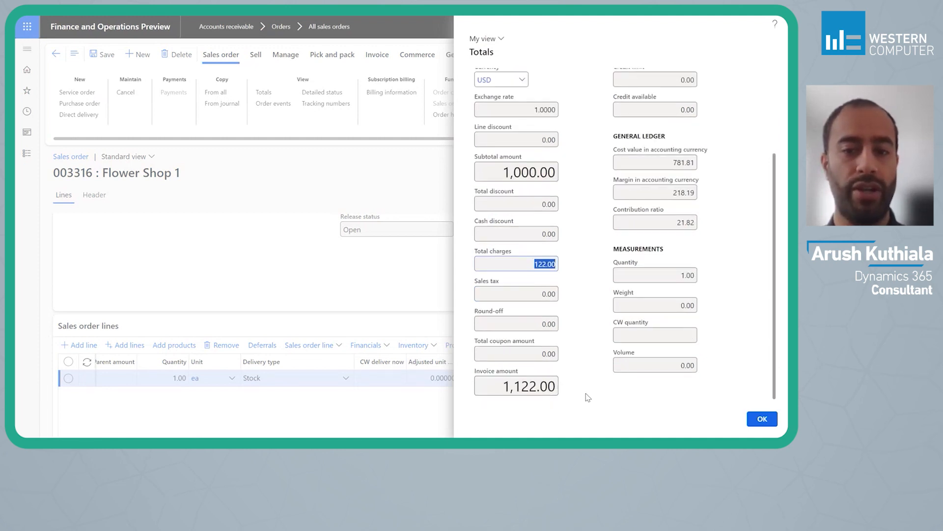
pyautogui.press('Escape')
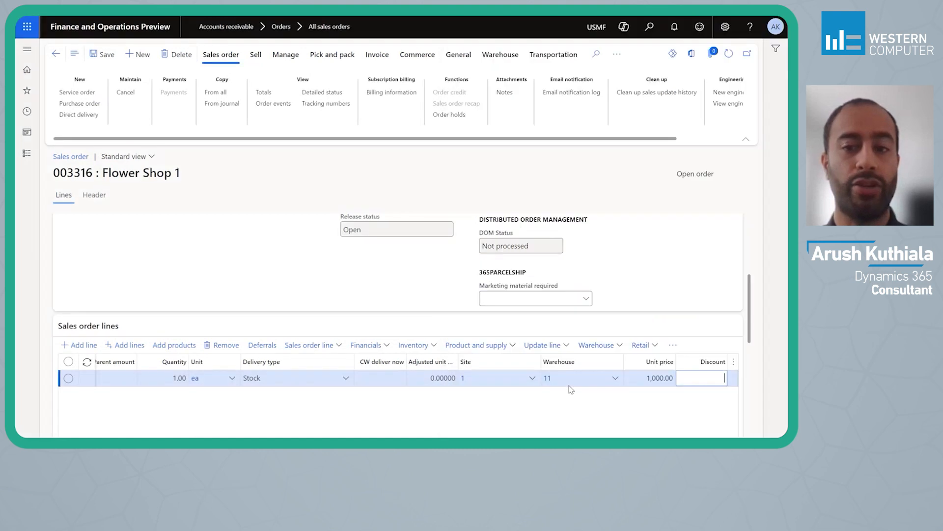
# - Reopen the order's header charges and set the fuel surcharge line's position to 3
pyautogui.moveTo(562, 387)
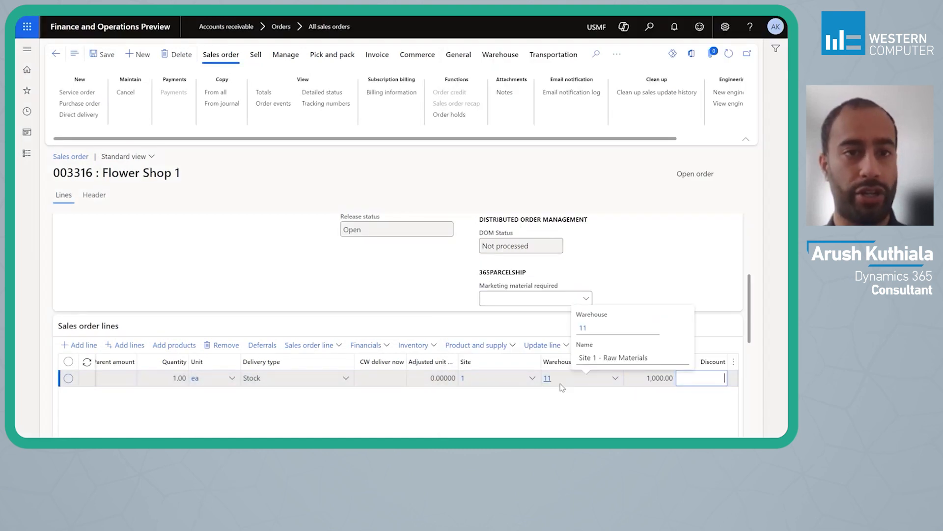
pyautogui.click(258, 58)
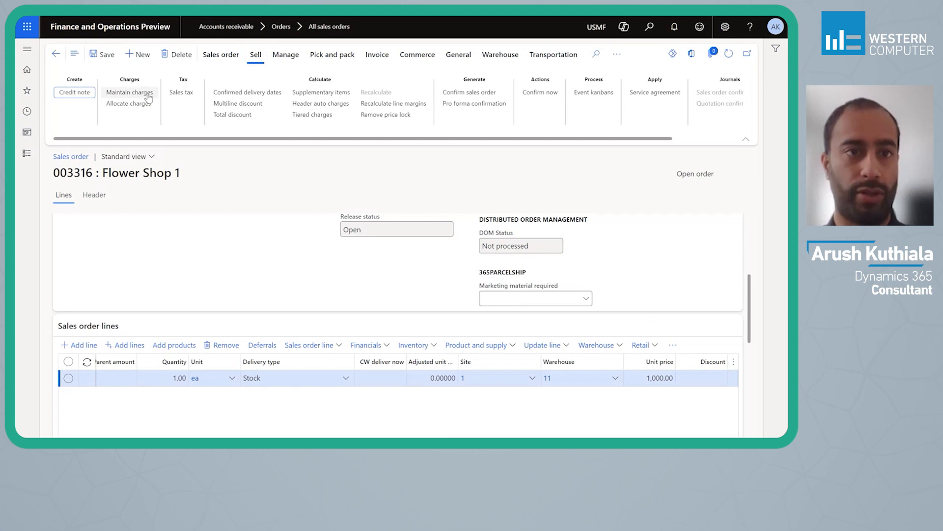
pyautogui.click(129, 93)
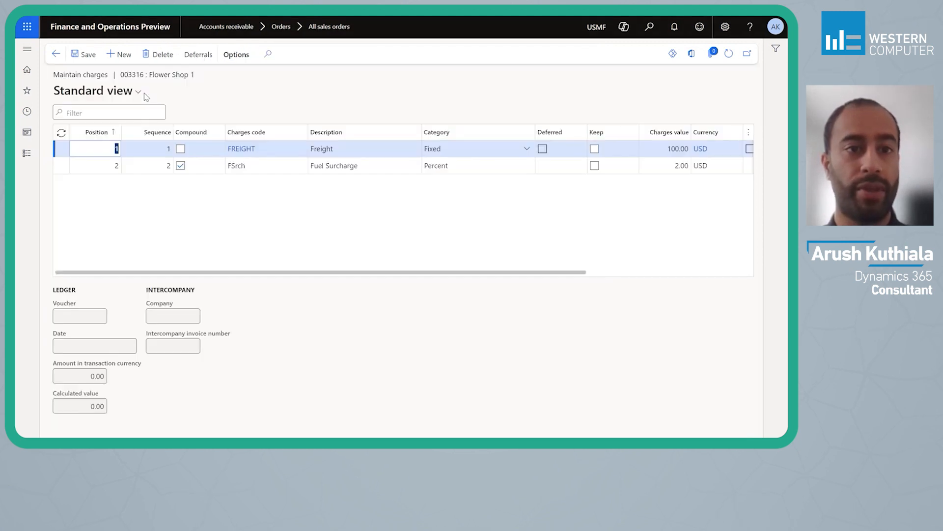
pyautogui.click(119, 54)
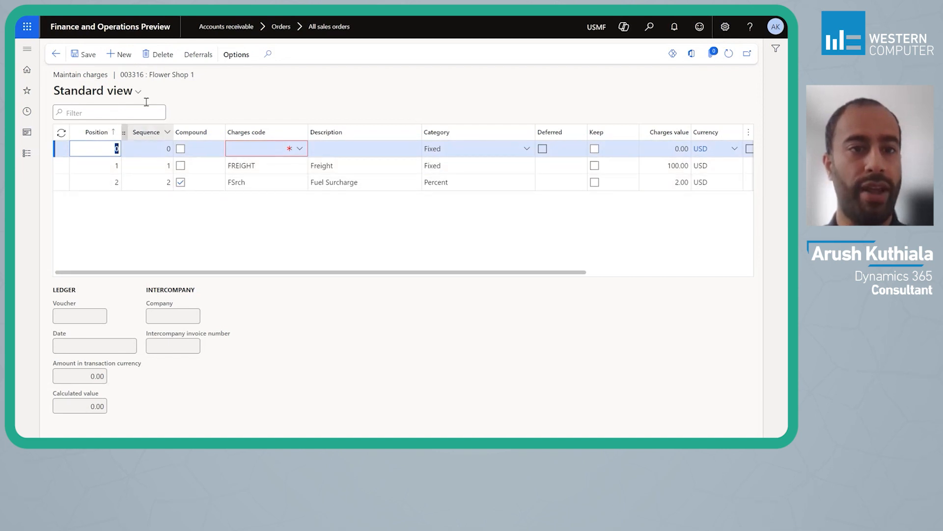
pyautogui.click(158, 54)
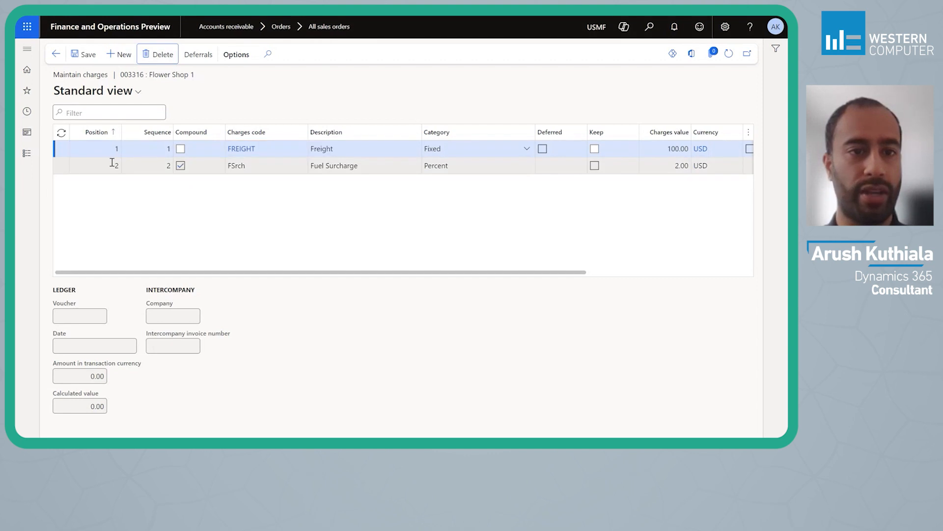
pyautogui.click(107, 165)
pyautogui.press('BackSpace')
pyautogui.write('3')
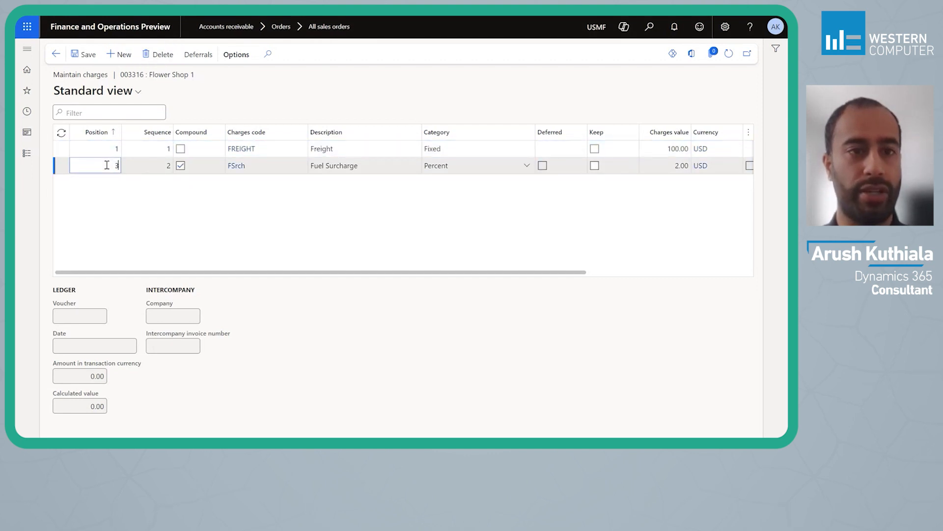
pyautogui.press('Tab')
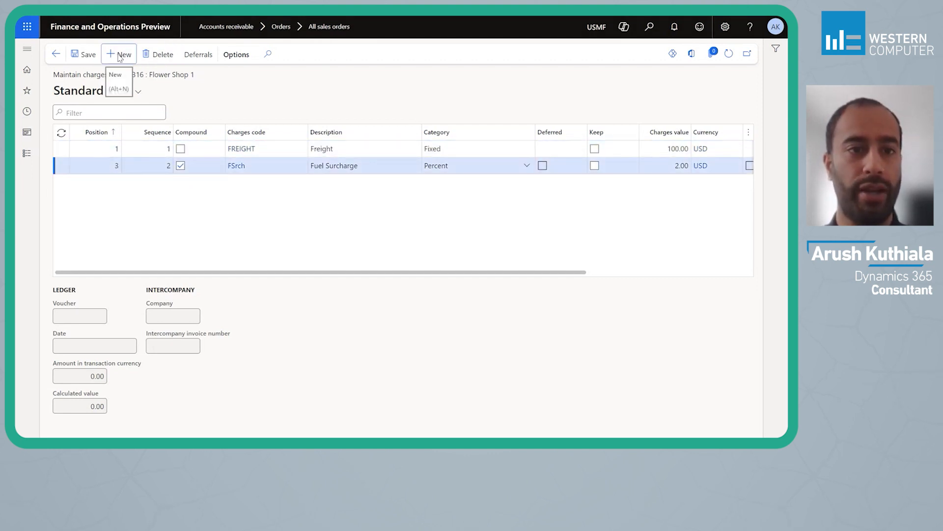
# - Add a charge line to the order with position 2, sequence 1 and charges code HANDLING
pyautogui.click(118, 55)
pyautogui.write('2')
pyautogui.press('Tab')
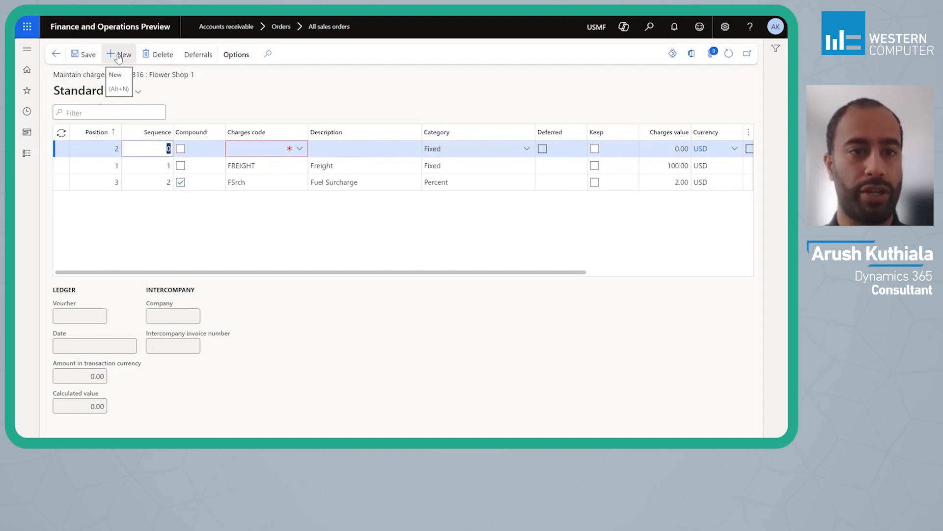
pyautogui.write('1')
pyautogui.press('Tab')
pyautogui.press('Tab')
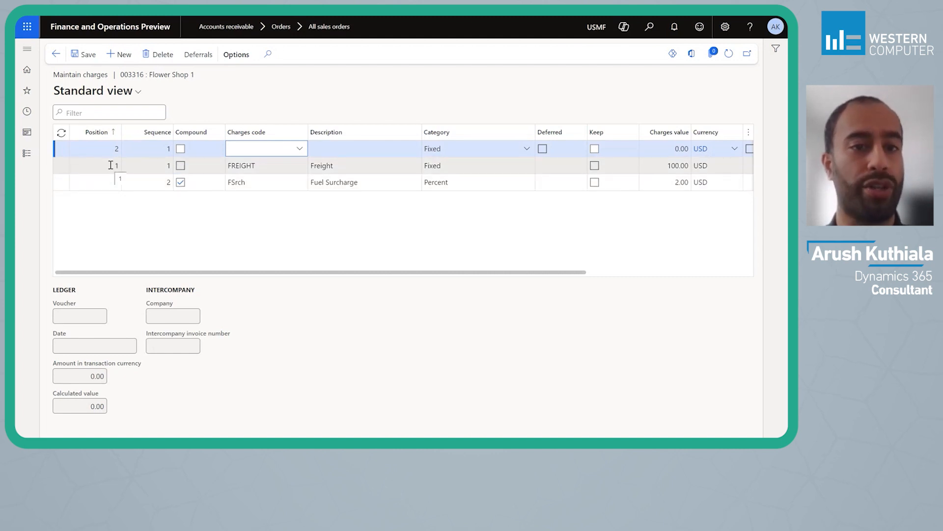
pyautogui.click(300, 150)
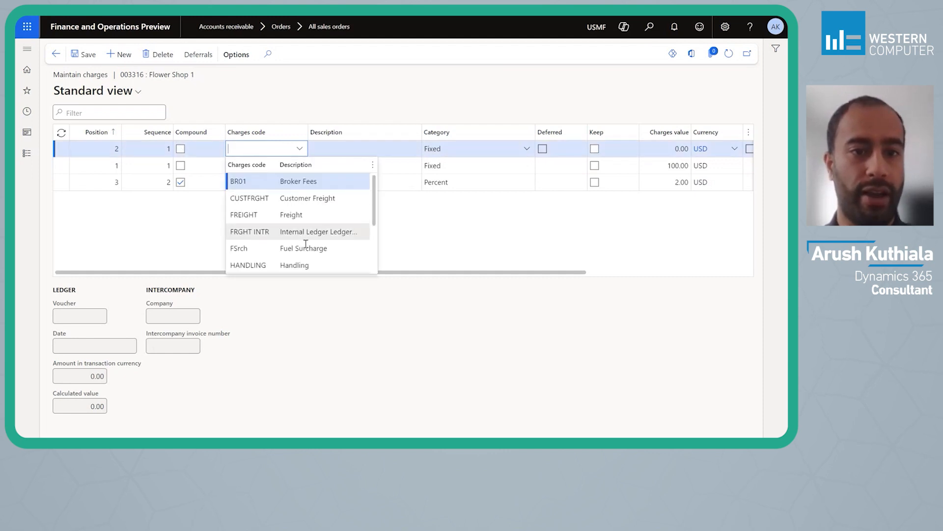
pyautogui.click(271, 265)
pyautogui.press('Tab')
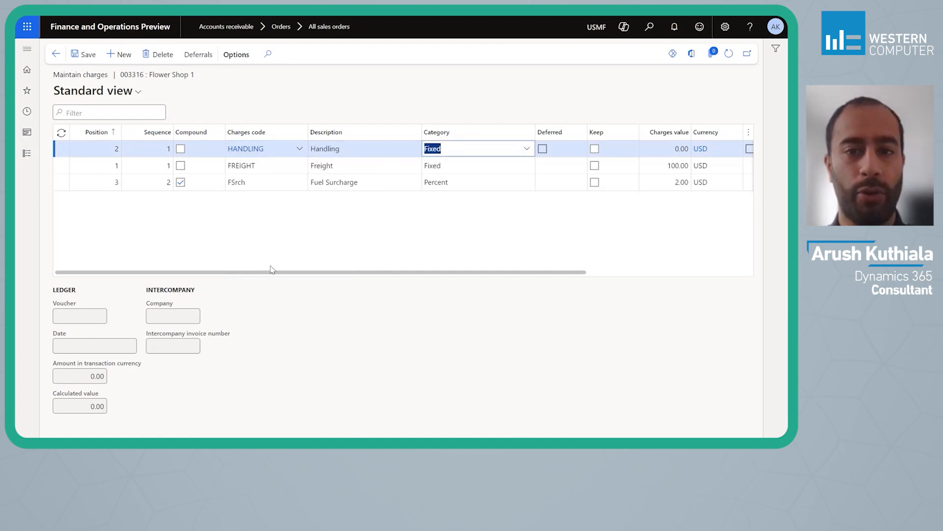
# - Set the handling charge's category to Percent with a charges value of 5 and save the charges
pyautogui.hotkey('alt', 'Down')
pyautogui.press('Down')
pyautogui.press('Down')
pyautogui.press('Return')
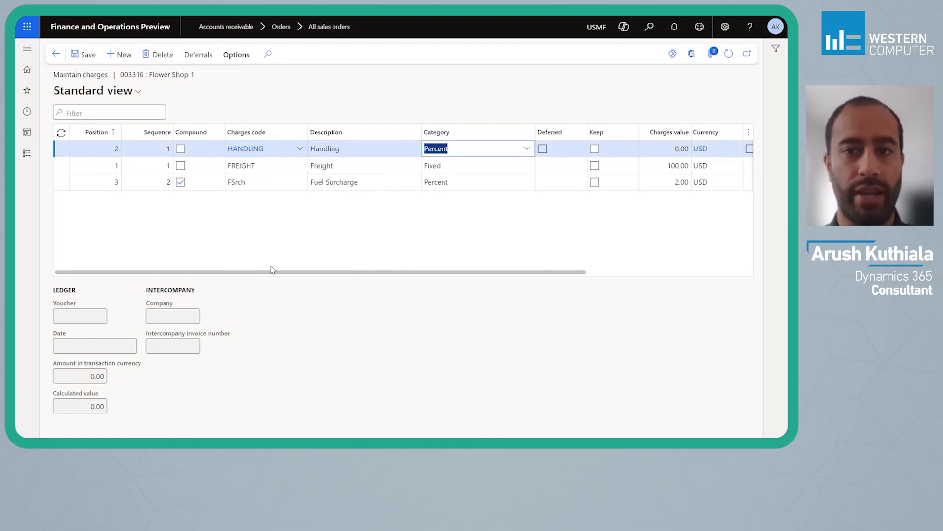
pyautogui.press('Tab')
pyautogui.press('Tab')
pyautogui.press('Tab')
pyautogui.write('5')
pyautogui.press('Tab')
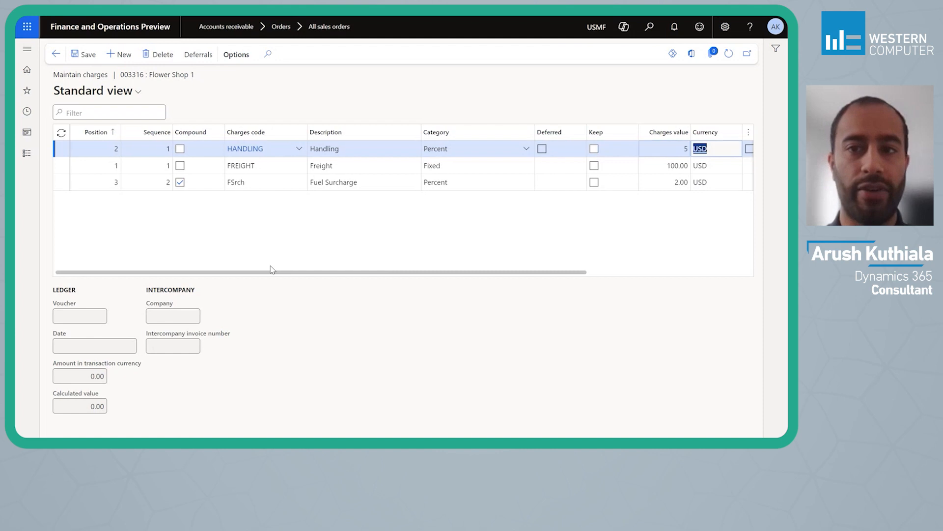
pyautogui.click(89, 55)
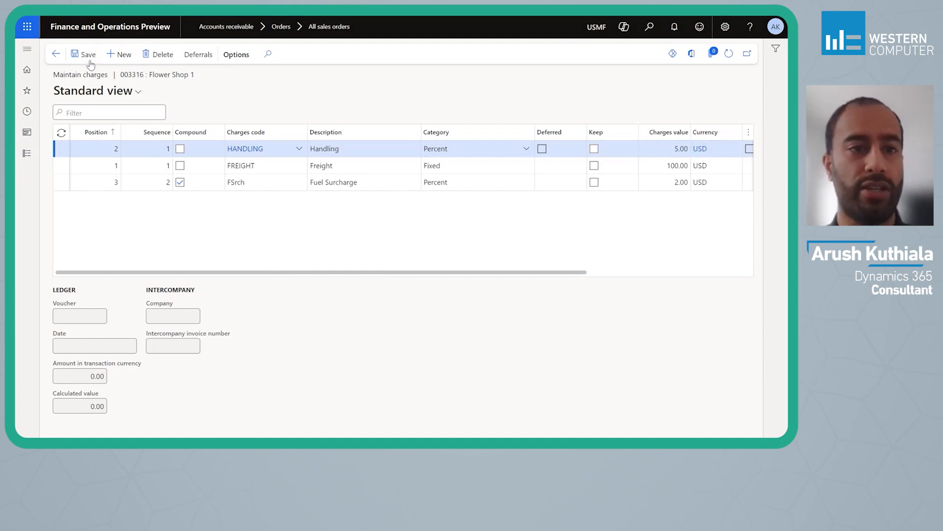
pyautogui.click(93, 165)
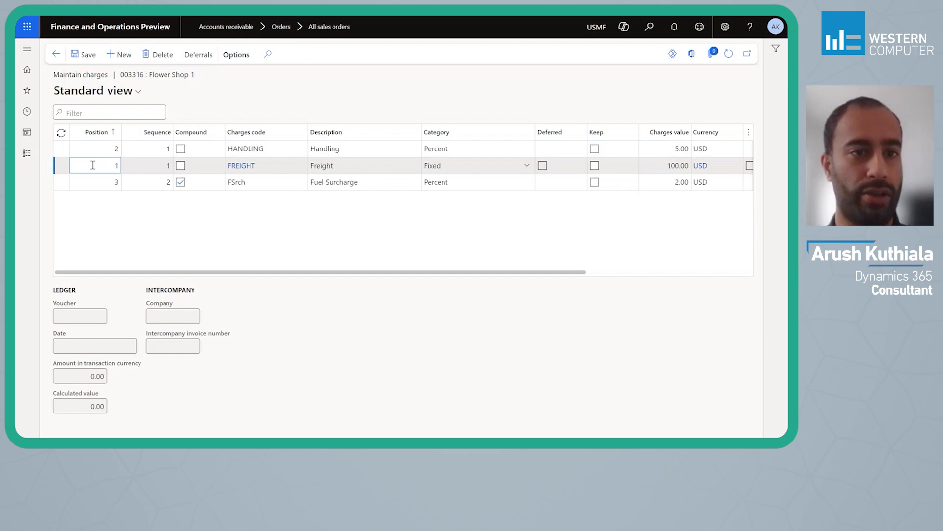
# - Switch to the Book1 workbook in Excel and enter 1000 as the SO Line amount in E4
pyautogui.click(656, 153)
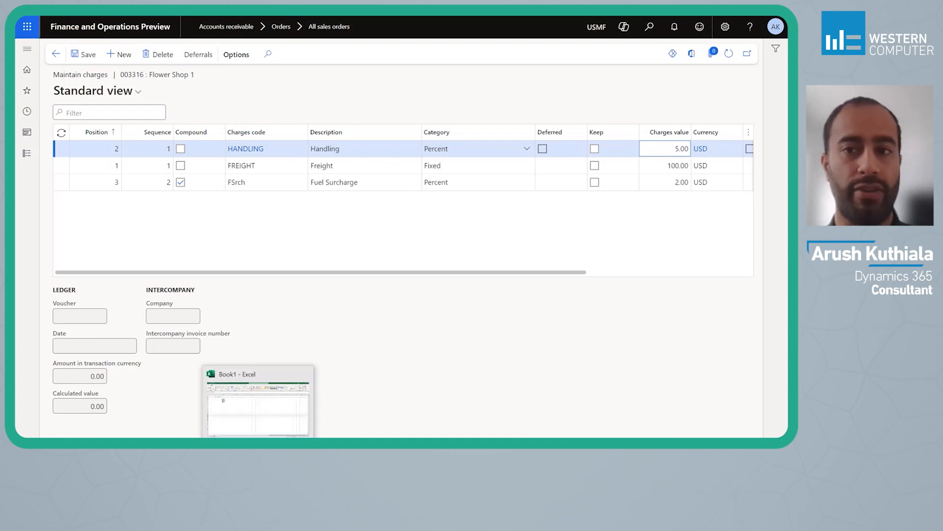
pyautogui.click(258, 448)
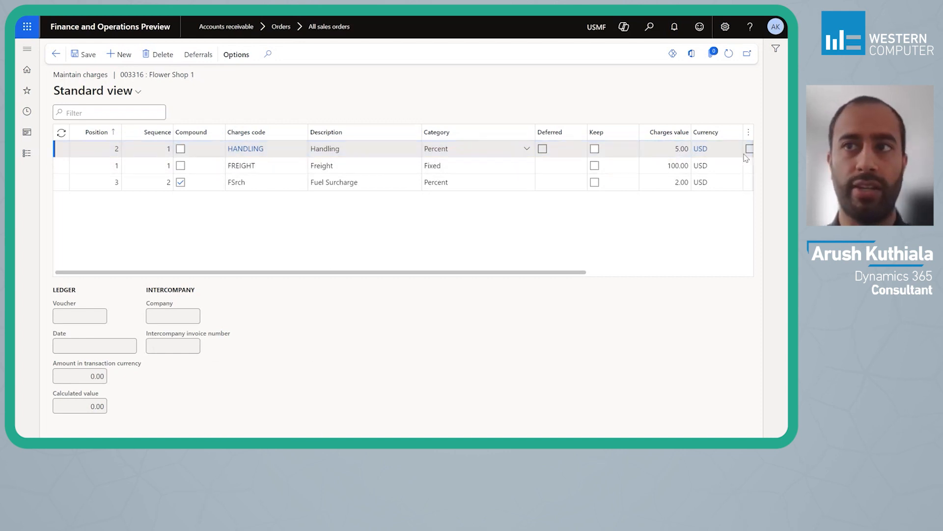
pyautogui.press('super+Left')
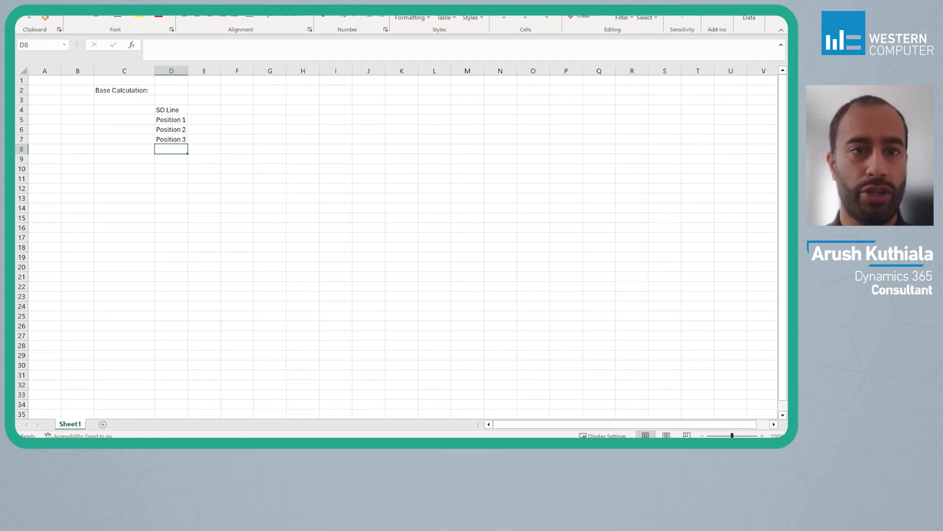
pyautogui.click(213, 114)
pyautogui.write('1000')
pyautogui.press('Return')
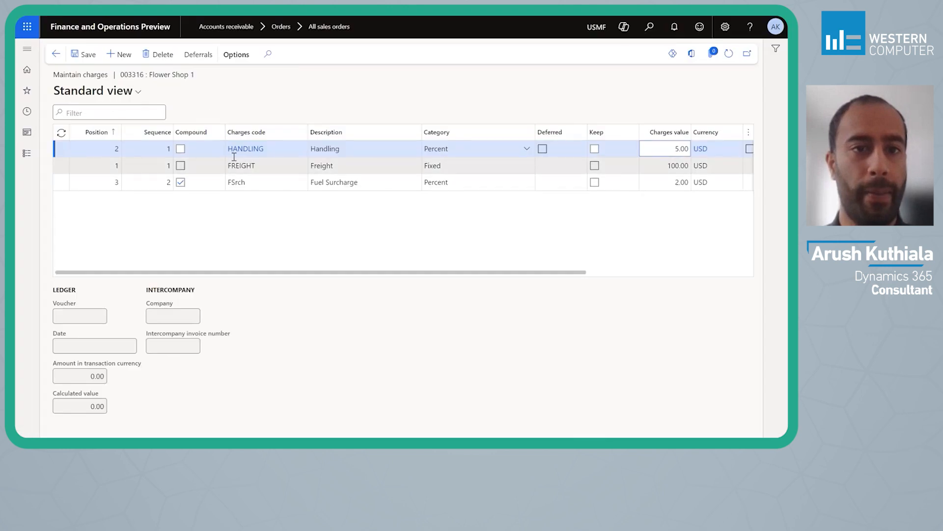
# - Enter 100 for Position 1 in E5 and the formula =1000*0.05 for Position 2 in E6
pyautogui.write('100')
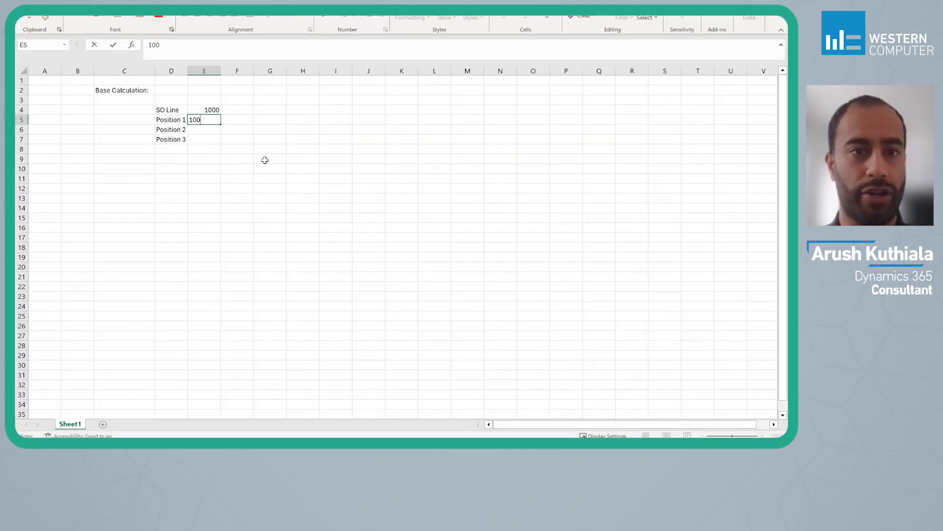
pyautogui.press('Return')
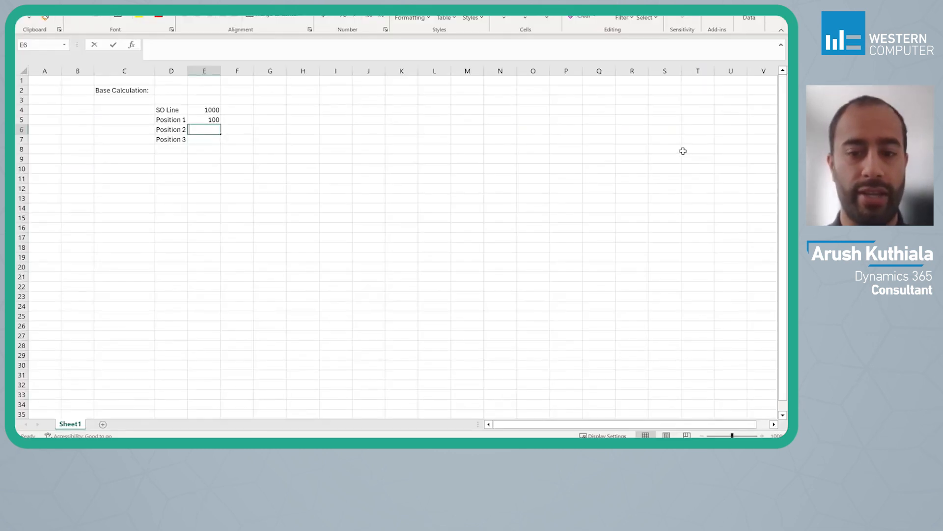
pyautogui.write('=1000*0.05')
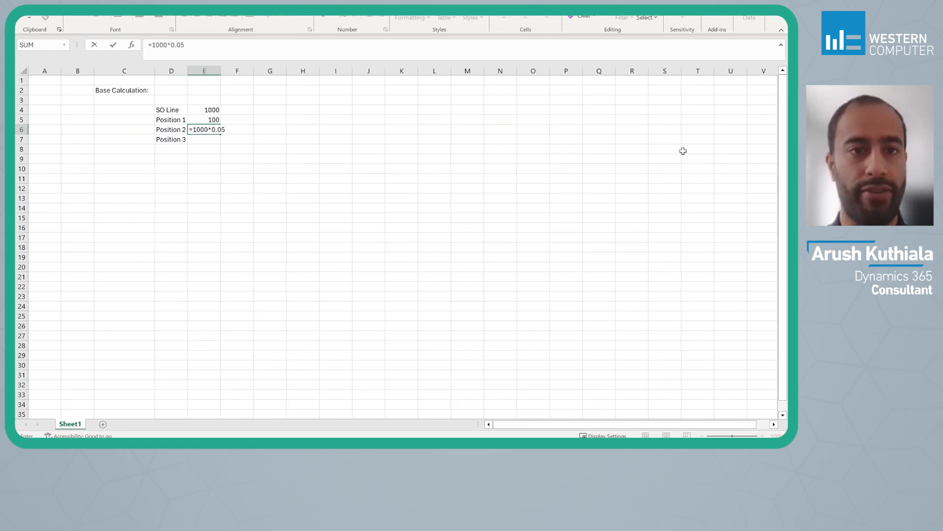
pyautogui.press('Return')
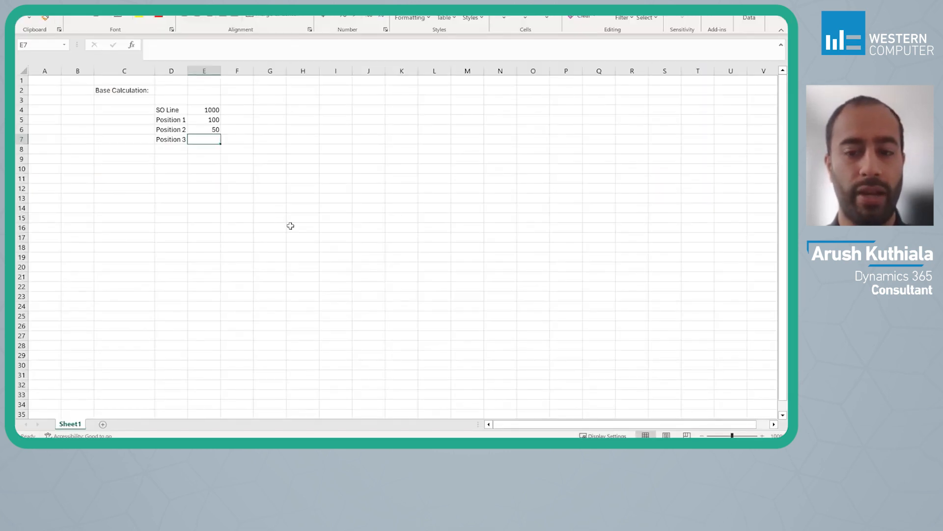
# - Enter the formula =(1000+100+50)*0.02 for Position 3 in E7, checking the order's charge lines for the amounts
pyautogui.write('=1000')
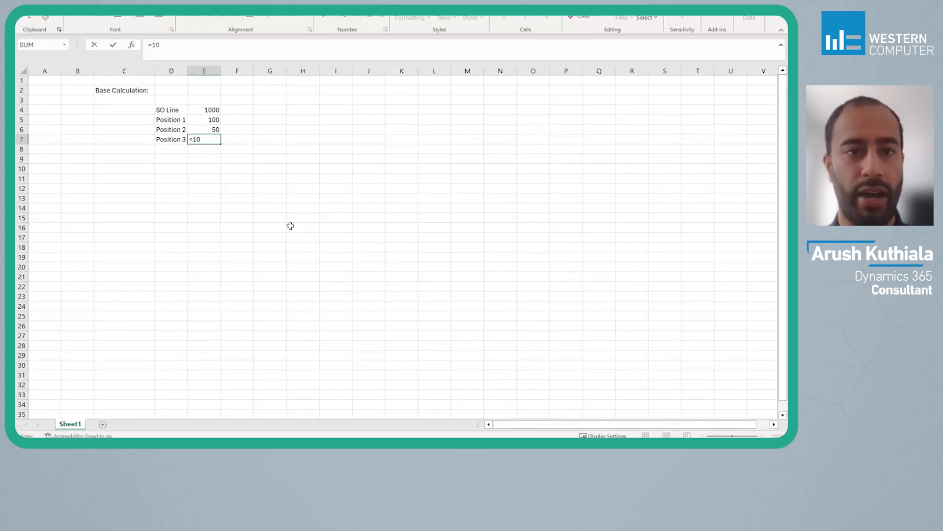
pyautogui.write('+100')
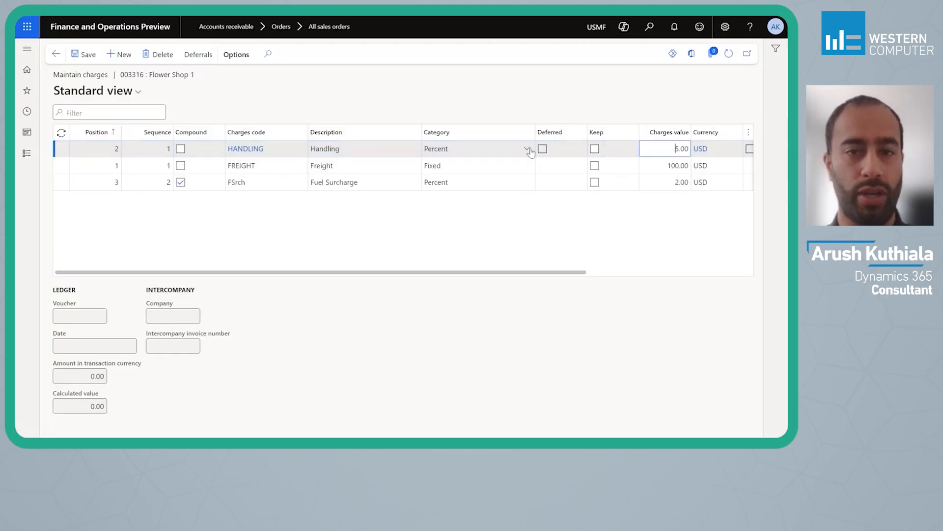
pyautogui.hotkey('alt', 'Tab')
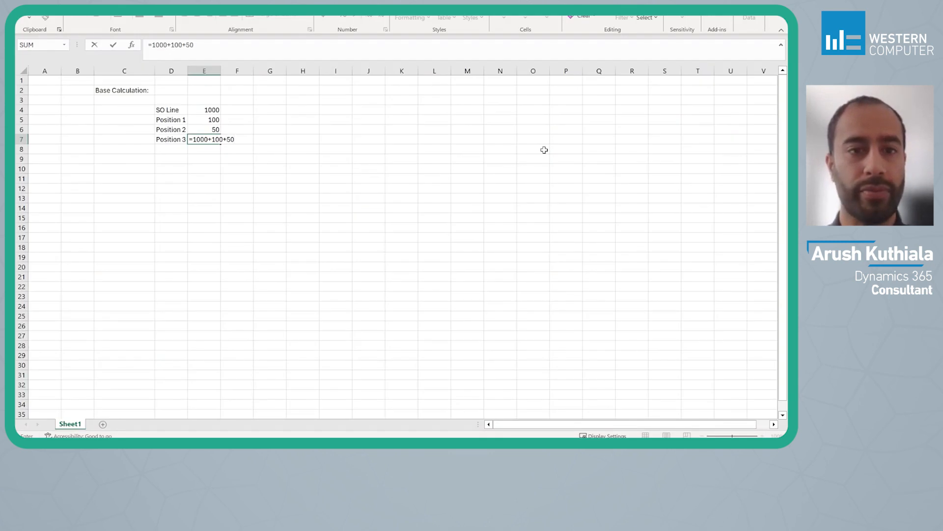
pyautogui.click(152, 45)
pyautogui.write('(')
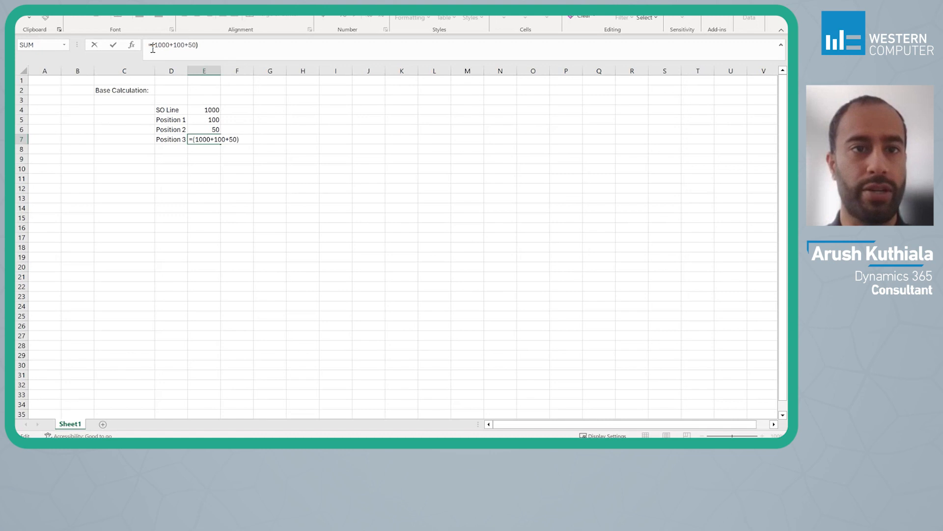
pyautogui.write('*0.02')
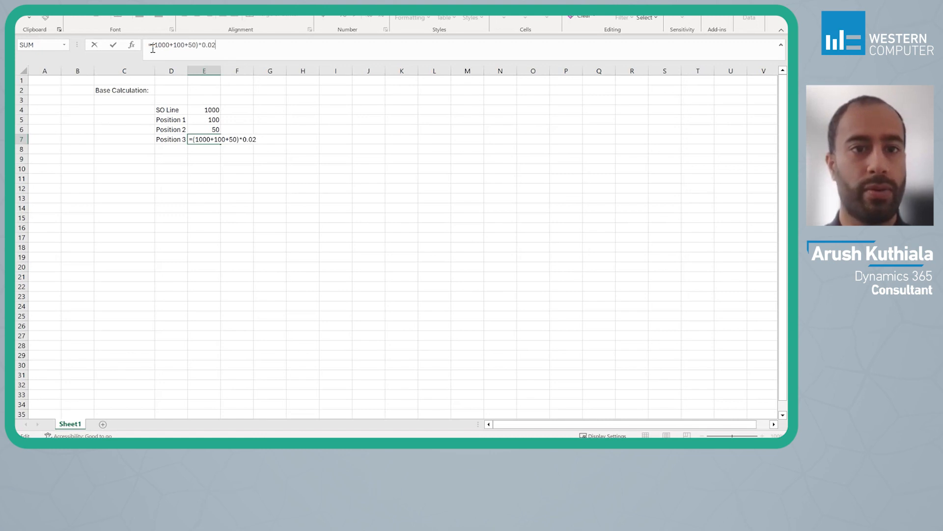
pyautogui.press('Return')
# - Sum the SO Line and Position 1 to 3 amounts in E8 with =SUM(E4:E7)
pyautogui.write('=SUM(')
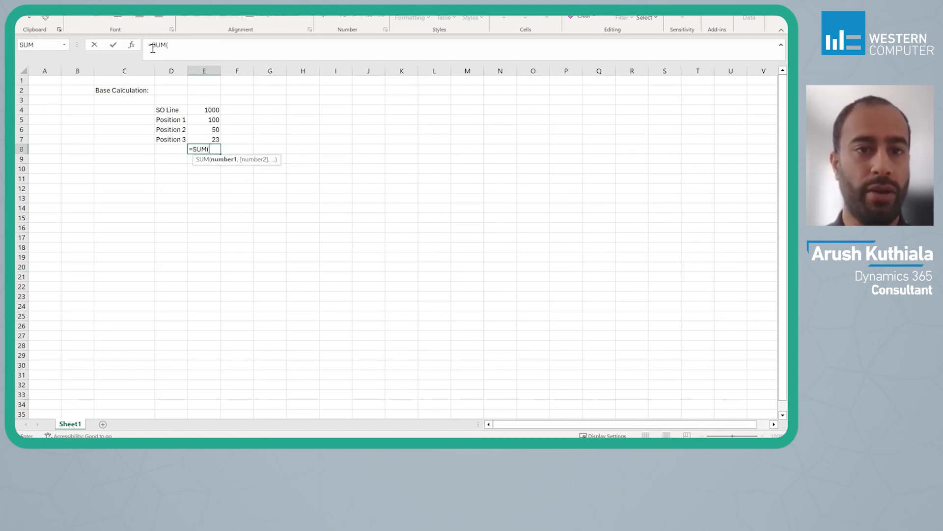
pyautogui.press('Up')
pyautogui.hotkey('shift', 'Up')
pyautogui.hotkey('shift', 'Up')
pyautogui.hotkey('shift', 'Up')
pyautogui.press('Return')
pyautogui.press('Up')
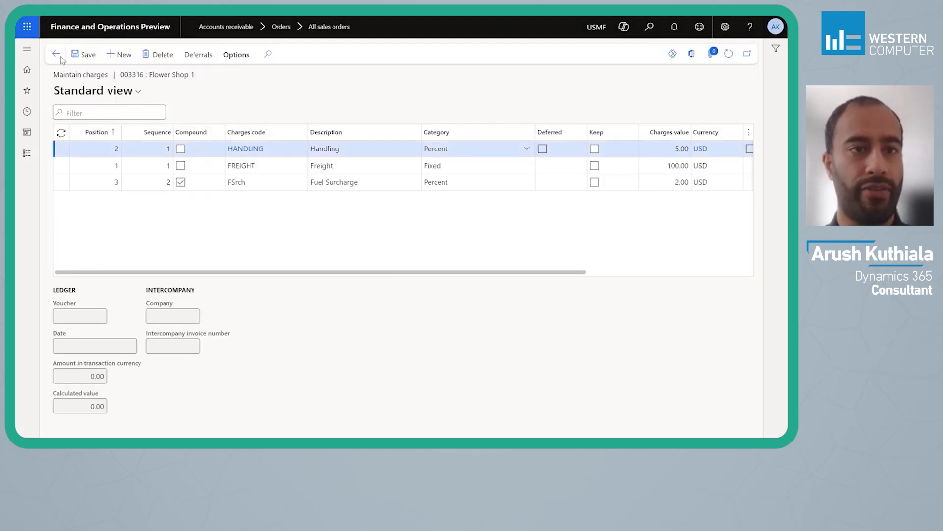
# - Return to the sales order in Dynamics 365 and check the total charges and invoice amount in its totals
pyautogui.click(60, 57)
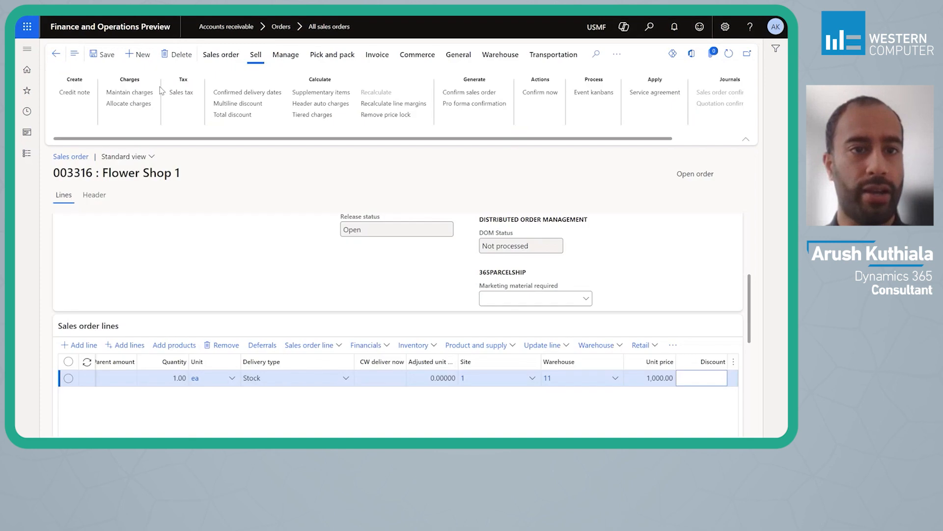
pyautogui.click(222, 54)
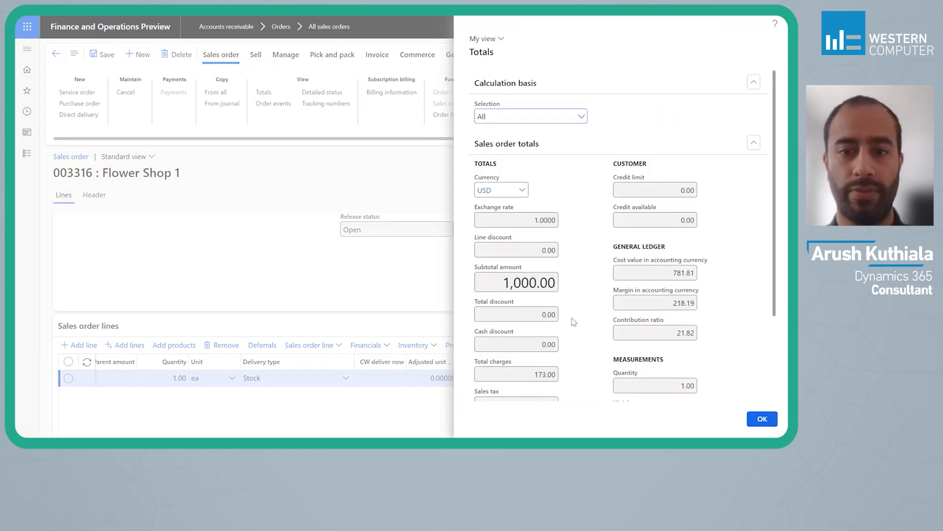
pyautogui.scroll(-2, 572, 320)
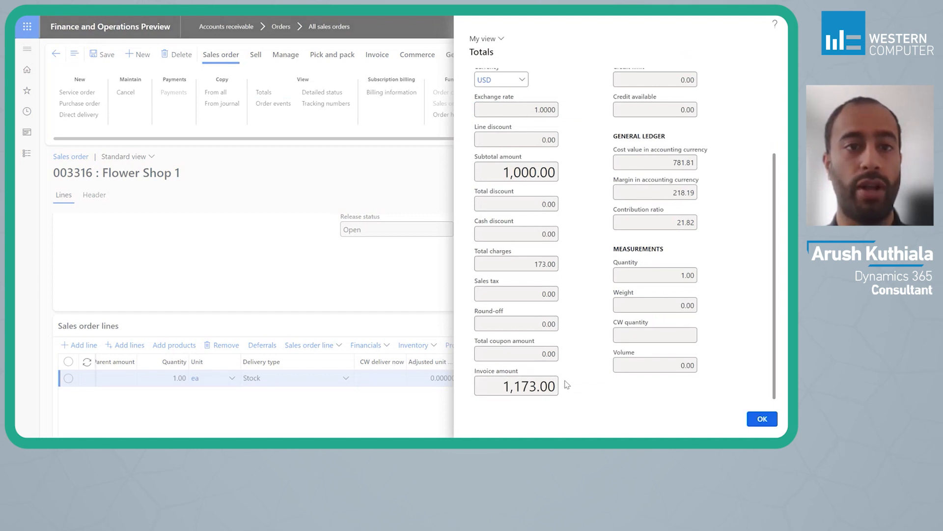
pyautogui.press('Escape')
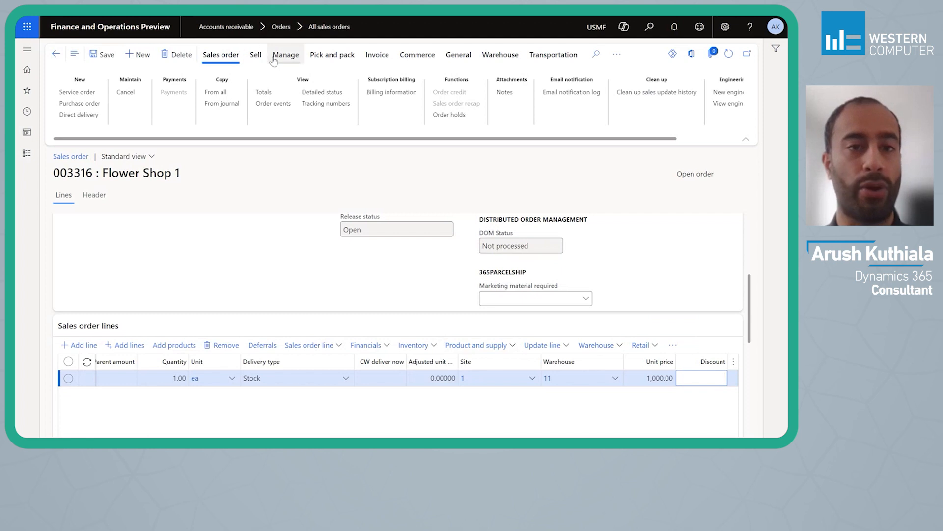
# - Reopen the order's header charges and add a new charge line with position 4 and sequence 4
pyautogui.click(255, 55)
pyautogui.click(129, 92)
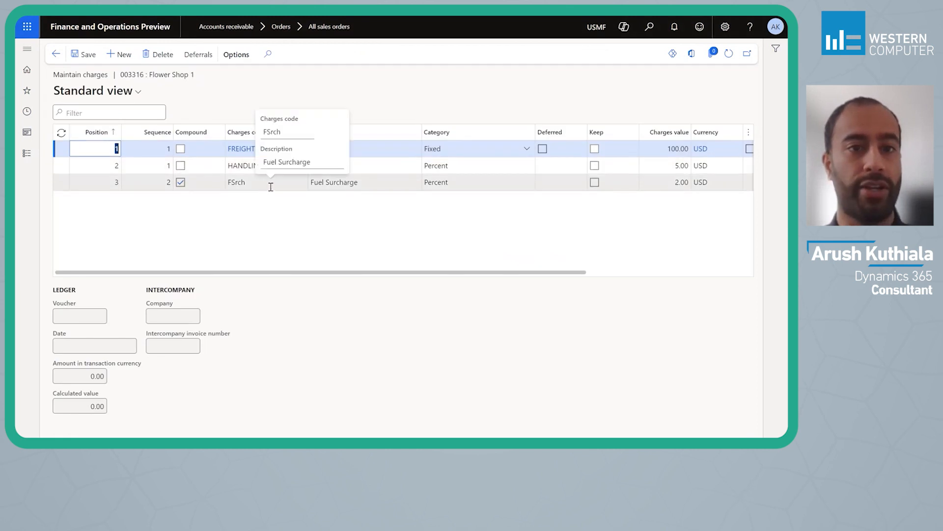
pyautogui.click(270, 189)
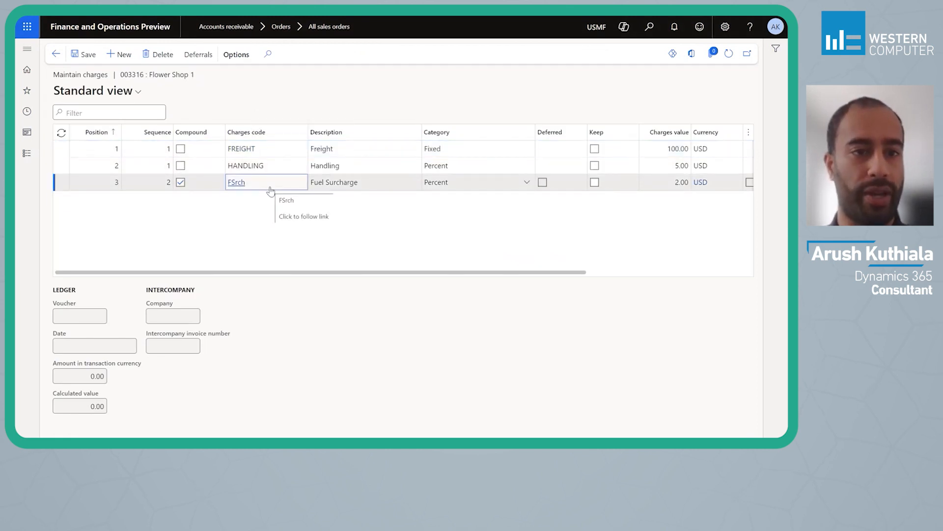
pyautogui.hotkey('alt', 'n')
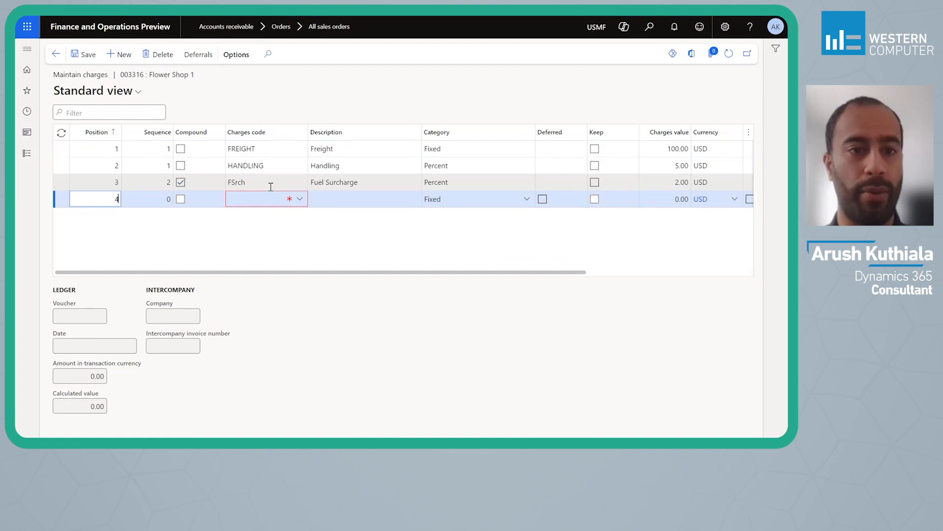
pyautogui.write('4')
pyautogui.press('Tab')
pyautogui.write('4')
pyautogui.press('Tab')
pyautogui.press('Tab')
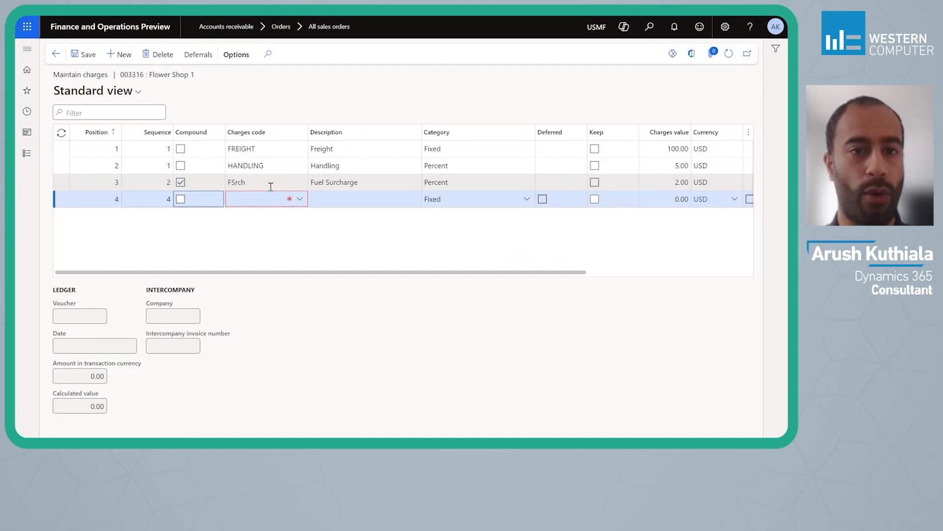
# - Assign charges code FSrch to the position 4 charge line and set its category to Percent
pyautogui.hotkey('alt', 'Down')
pyautogui.press('Down')
pyautogui.press('Down')
pyautogui.press('Down')
pyautogui.press('Down')
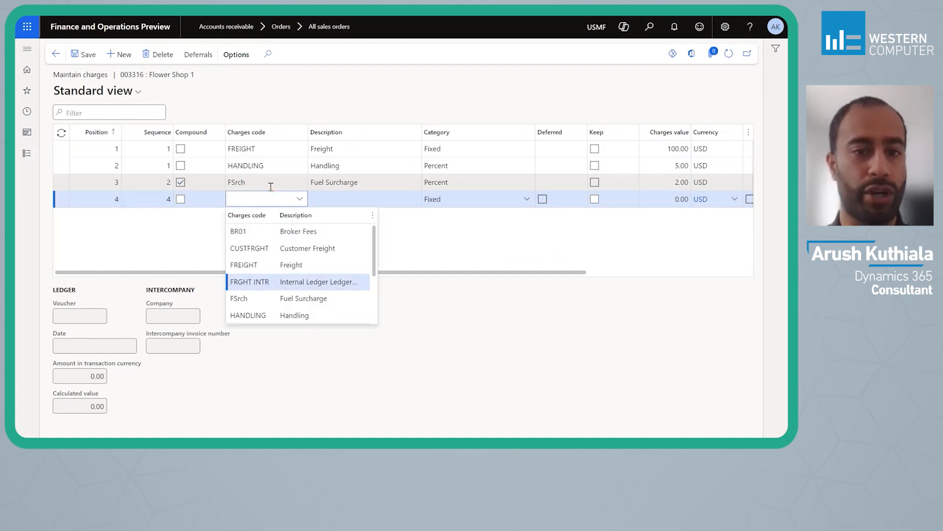
pyautogui.press('Return')
pyautogui.press('Tab')
pyautogui.press('Tab')
pyautogui.hotkey('alt', 'Down')
pyautogui.press('Down')
pyautogui.press('Down')
pyautogui.press('Return')
# - Mark the position 4 fuel surcharge line as compound
pyautogui.hotkey('shift', 'Tab')
pyautogui.hotkey('shift', 'Tab')
pyautogui.press('space')
pyautogui.press('Tab')
pyautogui.press('Tab')
pyautogui.press('Tab')
pyautogui.hotkey('shift', 'Tab')
pyautogui.hotkey('shift', 'Tab')
pyautogui.hotkey('shift', 'Tab')
# - Set the position 4 fuel surcharge line's charges value to 10 and save the charges
pyautogui.press('Tab')
pyautogui.press('Tab')
pyautogui.press('Tab')
pyautogui.press('Tab')
pyautogui.press('Tab')
pyautogui.press('Tab')
pyautogui.press('Tab')
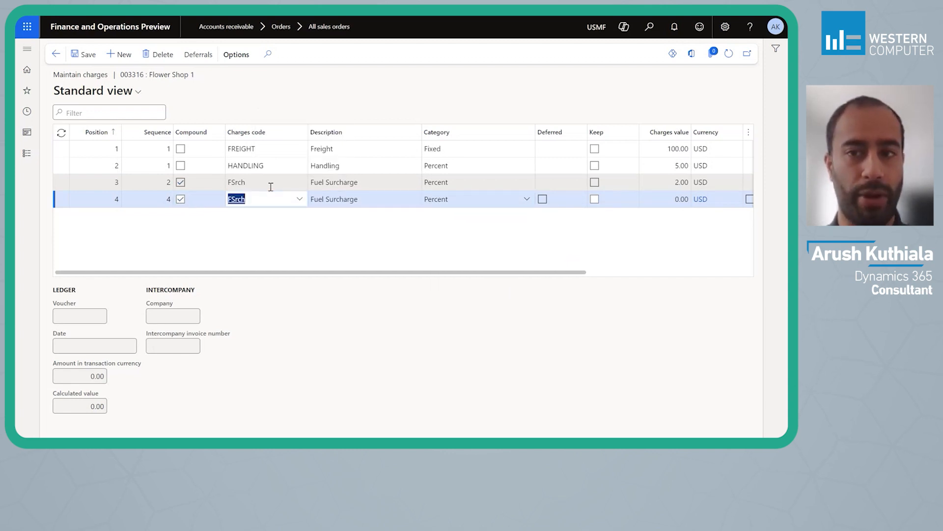
pyautogui.hotkey('shift', 'Tab')
pyautogui.write('10')
pyautogui.press('Tab')
pyautogui.click(81, 55)
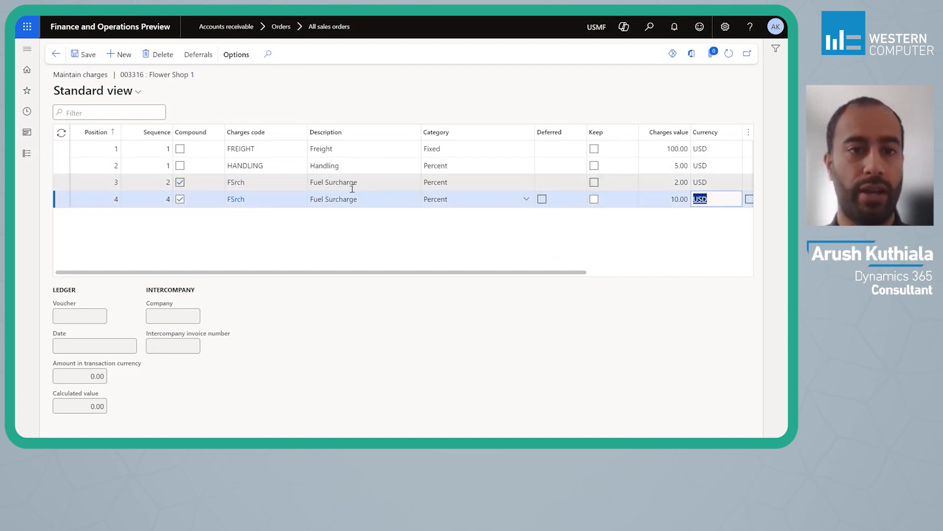
# - Switch back to the Excel workbook, clear the total in E8 and label D8 Position 4
pyautogui.hotkey('alt', 'Tab')
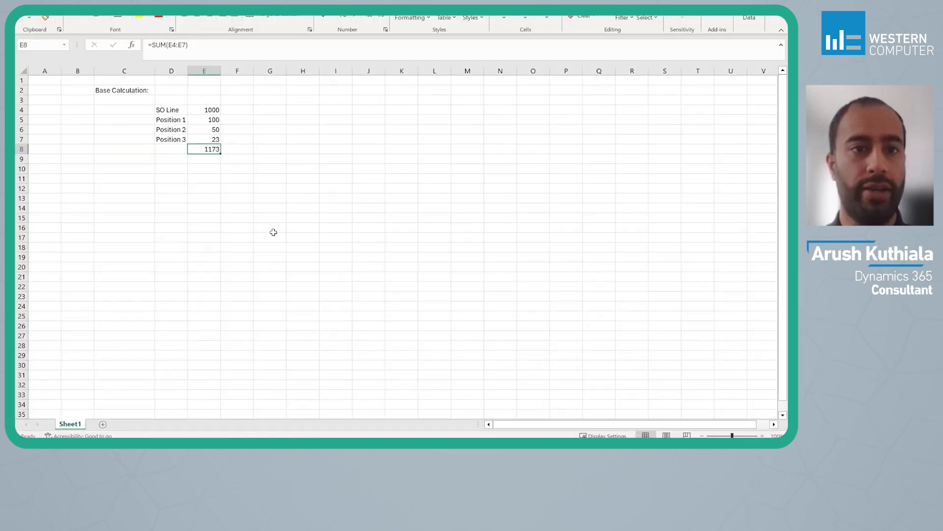
pyautogui.press('Delete')
pyautogui.press('Left')
pyautogui.write('Position 4')
pyautogui.press('Tab')
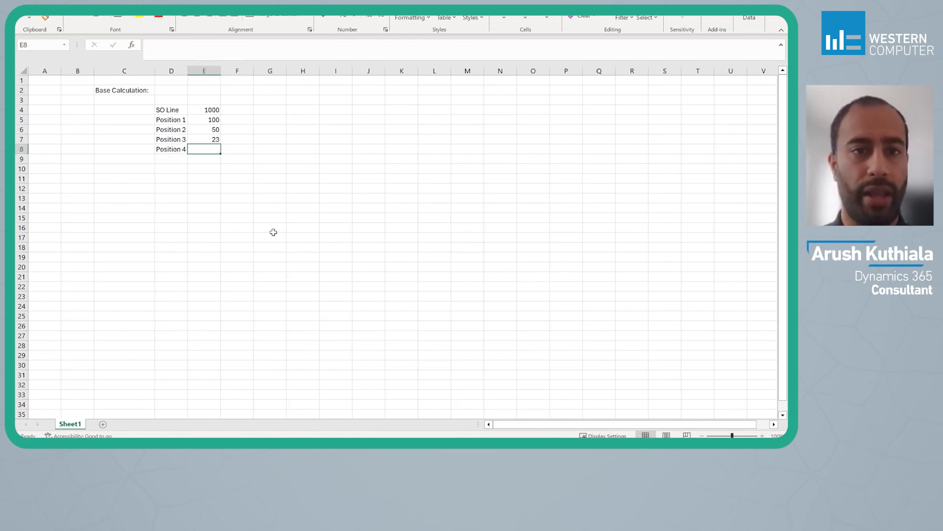
# - Calculate the Position 4 charge in E8 with the formula =SUM(E4:E7)*.1
pyautogui.write('=SUM(')
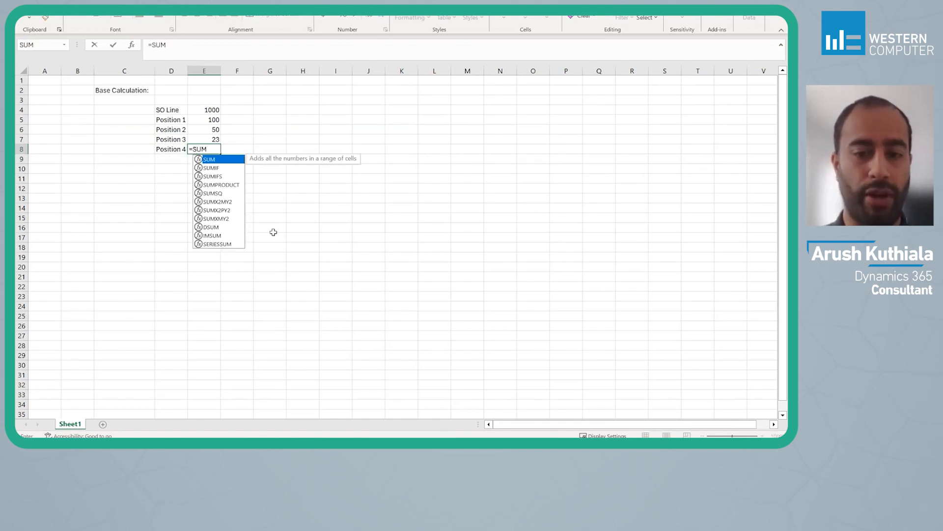
pyautogui.press('Up')
pyautogui.hotkey('shift', 'Up')
pyautogui.hotkey('shift', 'Up')
pyautogui.hotkey('shift', 'Up')
pyautogui.write(')')
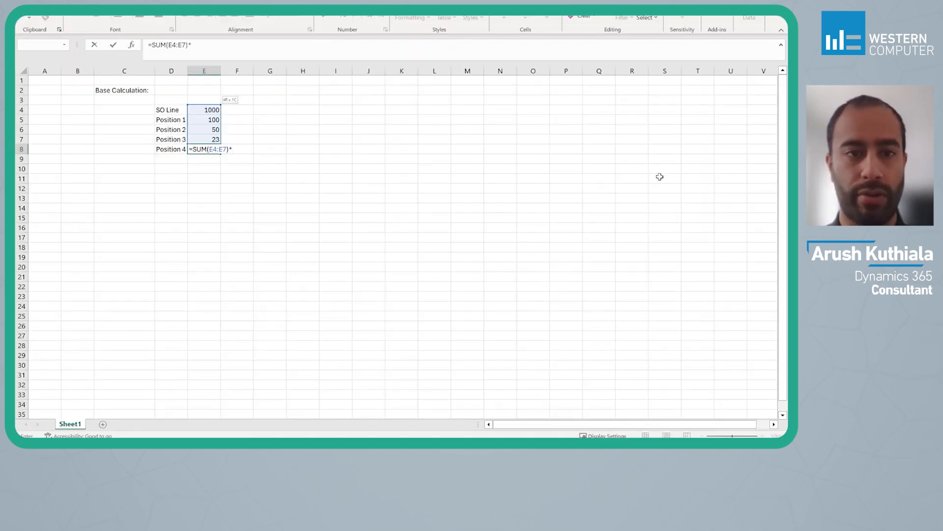
pyautogui.write('*.1')
pyautogui.press('Return')
# - Sum the SO Line and all four position amounts in E9 with =SUM(E4:E8)
pyautogui.write('=SUM(')
pyautogui.press('Up')
pyautogui.hotkey('shift', 'Up')
pyautogui.hotkey('shift', 'Up')
pyautogui.hotkey('shift', 'Up')
pyautogui.hotkey('shift', 'Up')
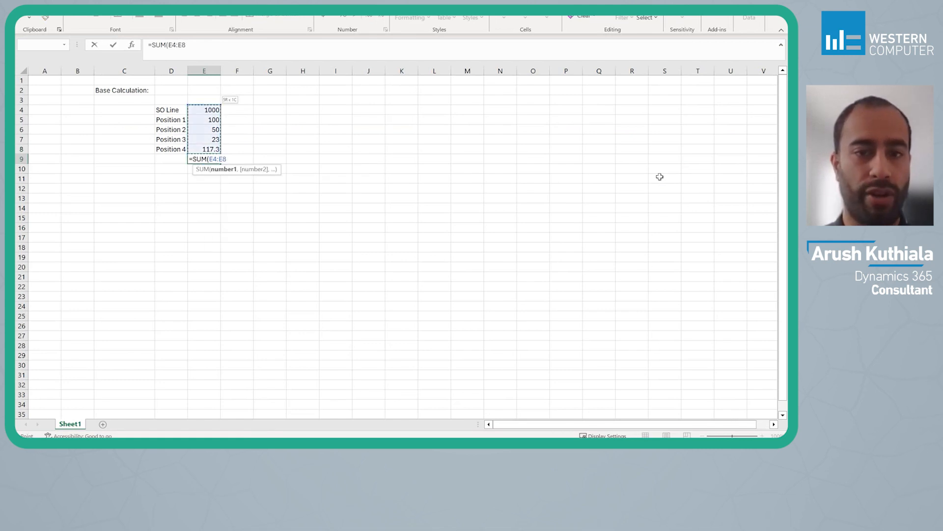
pyautogui.press('Return')
# - Calculate 10% of the SO line amount in cell F8 with the formula =1000*.1
pyautogui.press('Up')
pyautogui.press('Up')
pyautogui.press('Right')
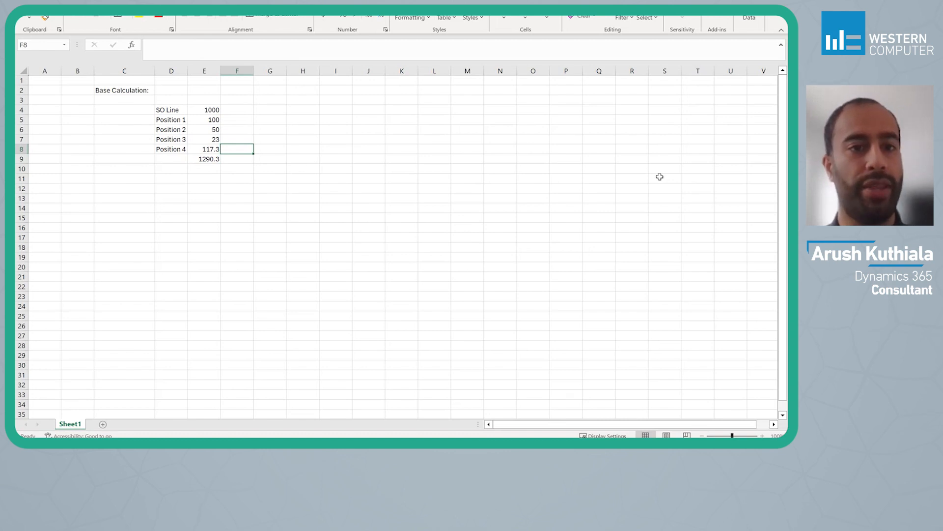
pyautogui.hotkey('alt', 'Tab')
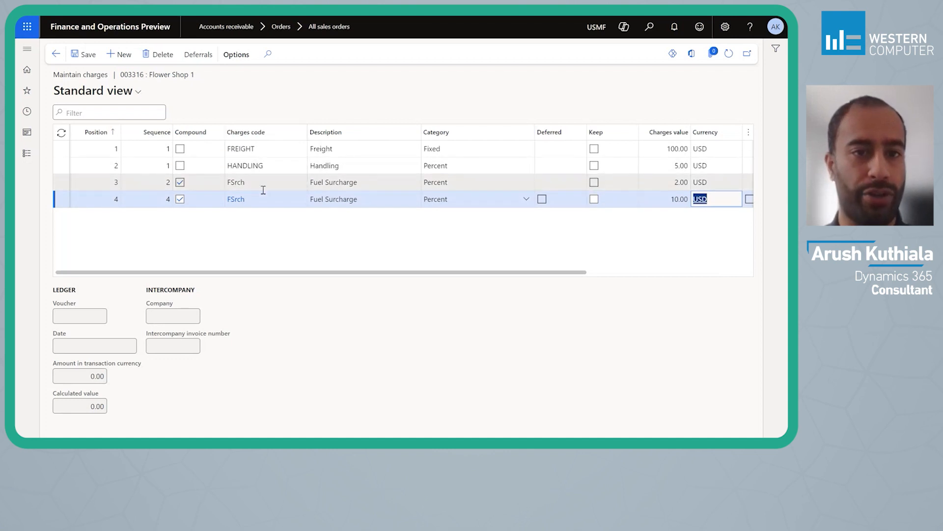
pyautogui.hotkey('alt', 'Tab')
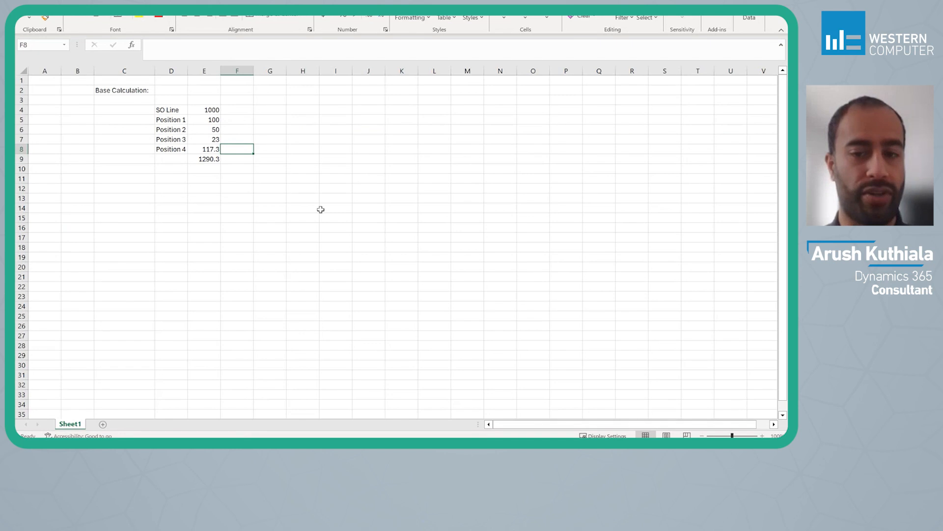
pyautogui.write('1000')
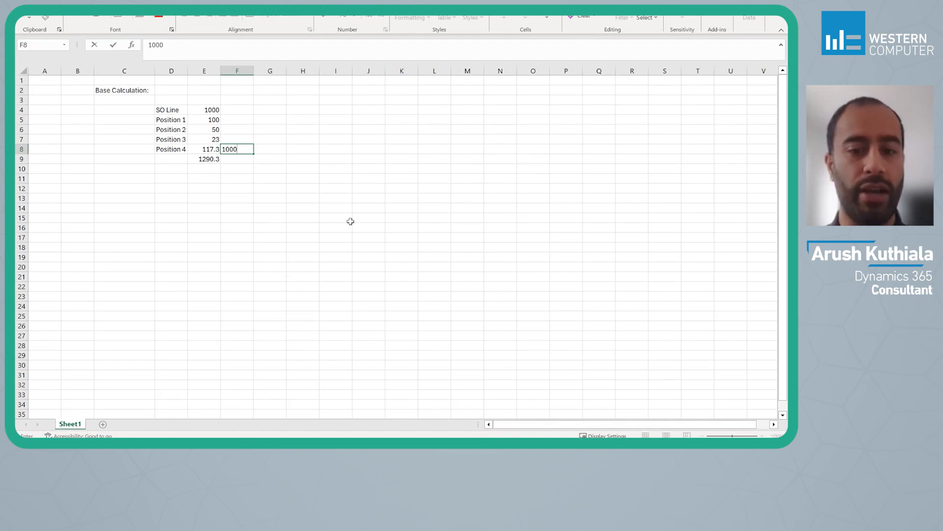
pyautogui.write('*.1')
pyautogui.press('Return')
pyautogui.press('Up')
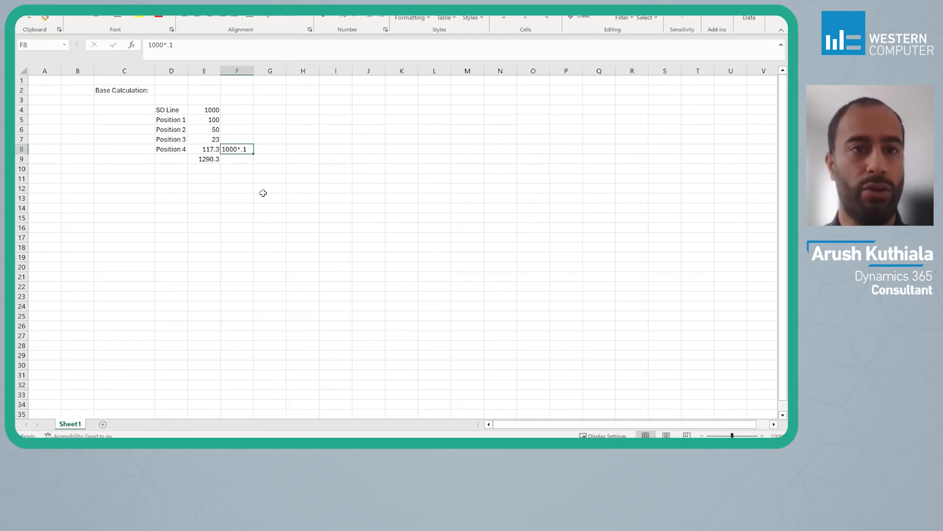
pyautogui.click(147, 47)
pyautogui.write('=')
pyautogui.press('Return')
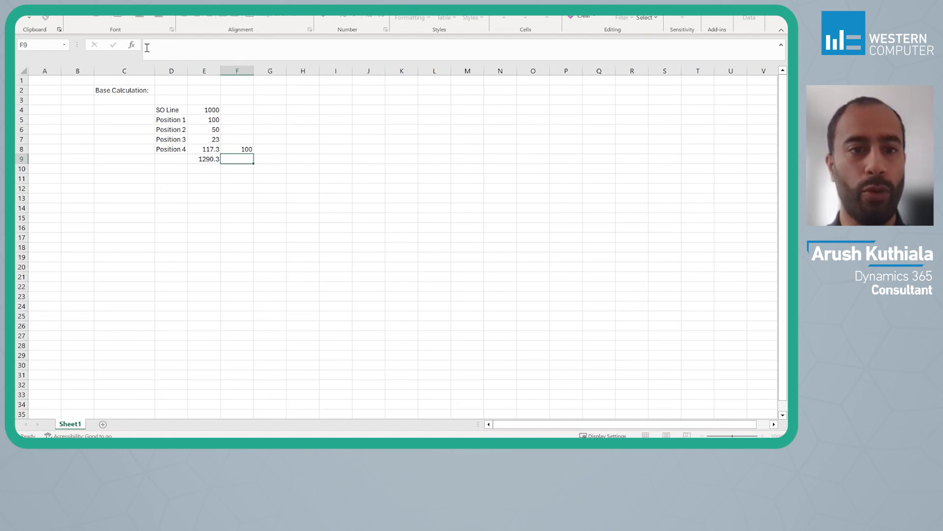
# - Total the F8 charge with the SO Line and first three position amounts in F9, using =F8+SUM(E4:E7)
pyautogui.write('=')
pyautogui.press('Up')
pyautogui.write('=SUM(')
pyautogui.press('Left')
pyautogui.press('Up')
pyautogui.press('Up')
pyautogui.hotkey('shift', 'Up')
pyautogui.hotkey('shift', 'Up')
pyautogui.hotkey('shift', 'Up')
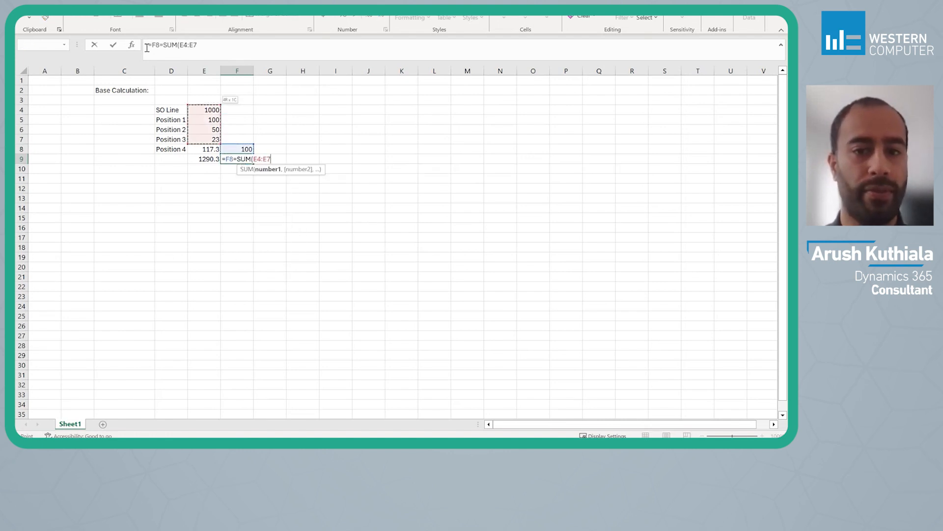
pyautogui.press('Return')
pyautogui.press('Up')
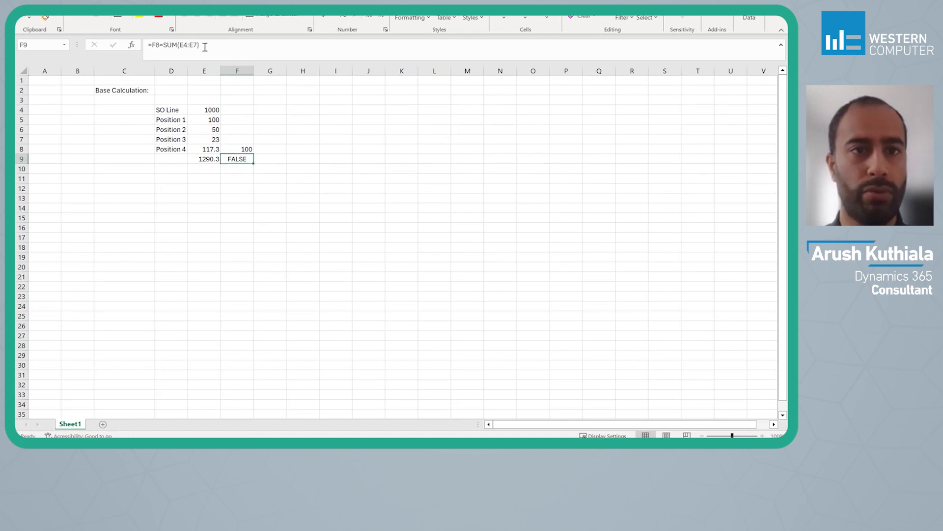
pyautogui.click(163, 44)
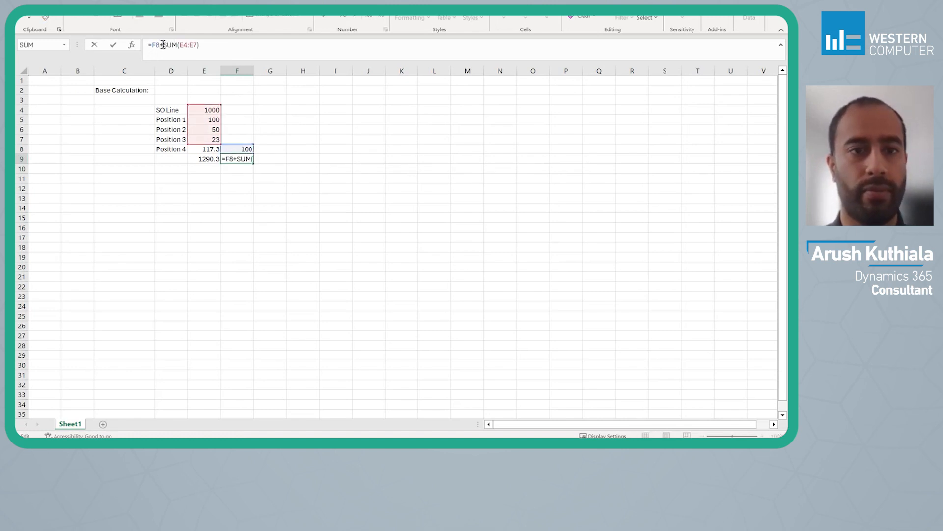
pyautogui.press('Return')
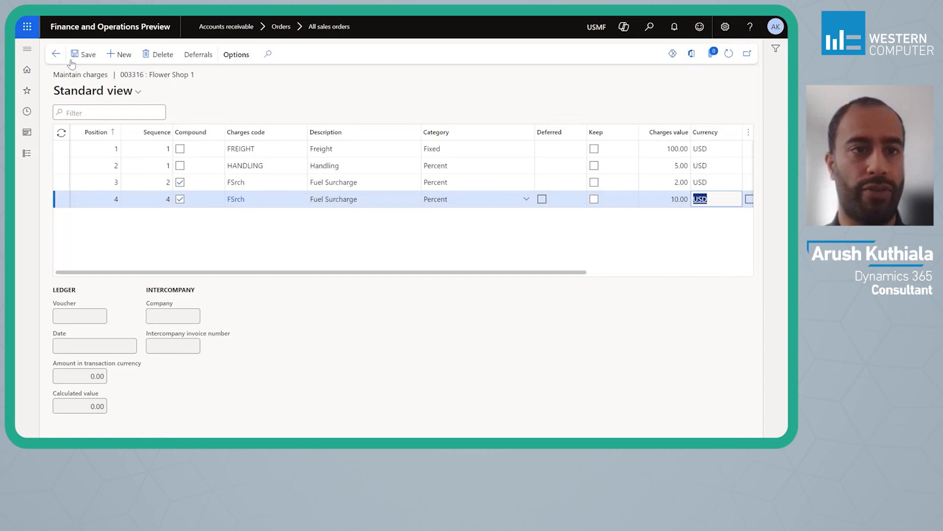
# - Switch back to Finance and Operations, leave the charges and check the invoice amount in the sales order's totals
pyautogui.click(55, 54)
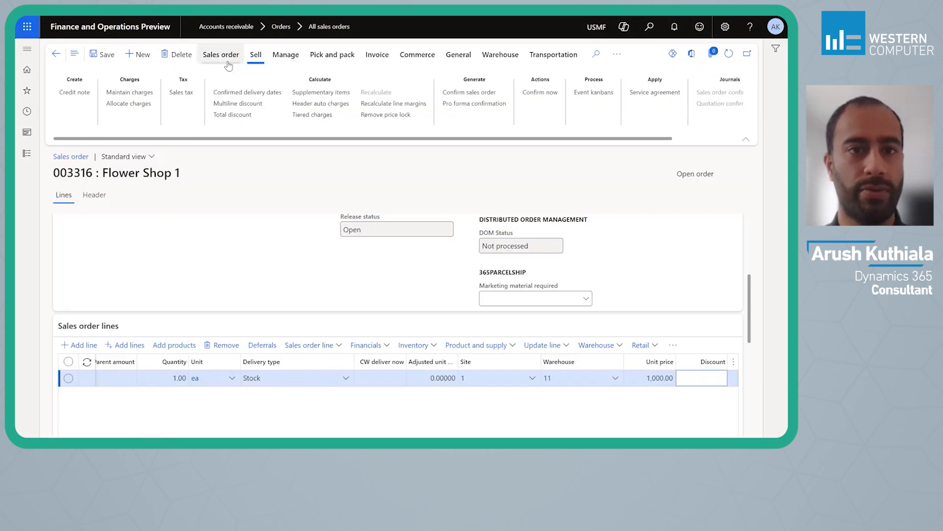
pyautogui.click(220, 55)
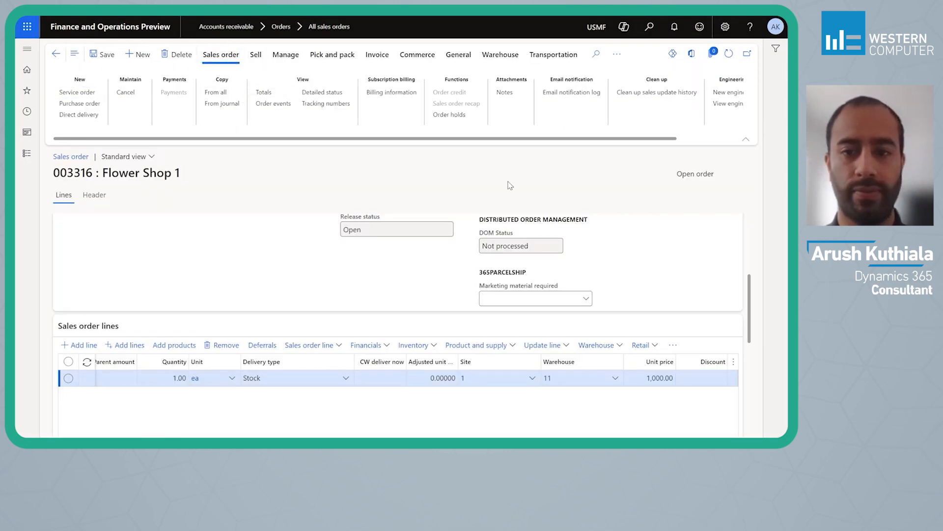
pyautogui.scroll(-2, 496, 384)
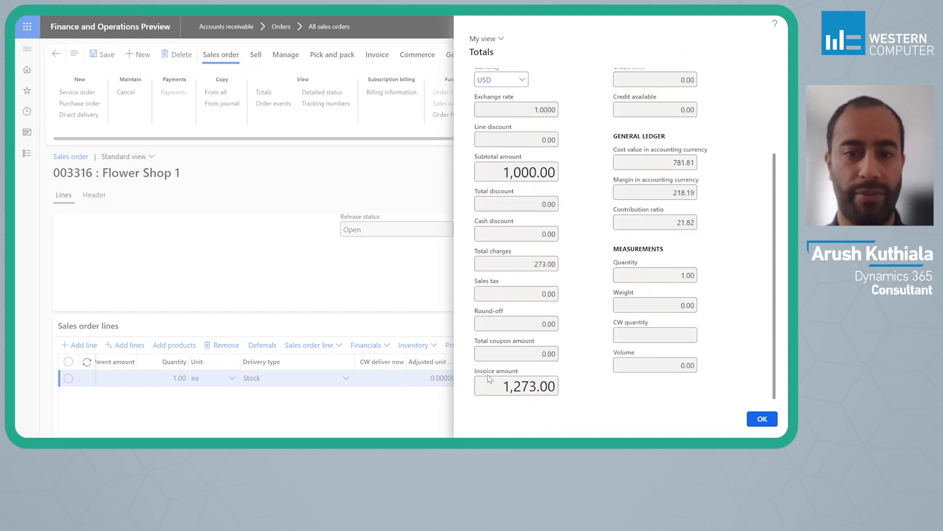
pyautogui.moveTo(497, 385); pyautogui.dragTo(566, 389)
pyautogui.press('Escape')
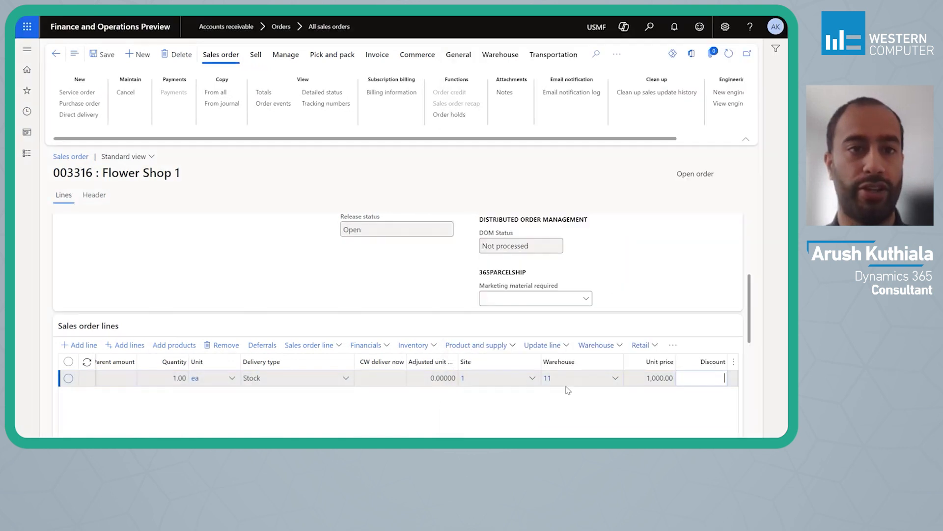
# - Delete the position 4 fuel surcharge line from the sales order's charges
pyautogui.click(256, 56)
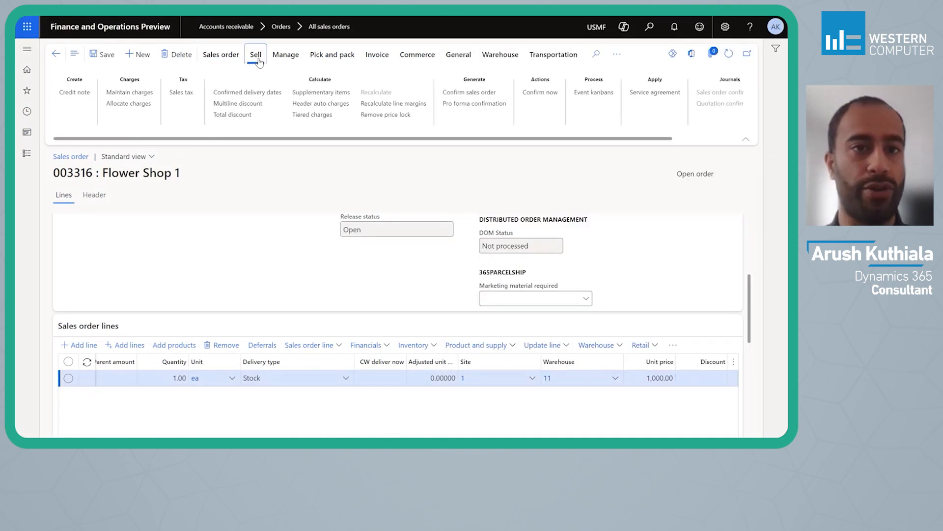
pyautogui.click(130, 93)
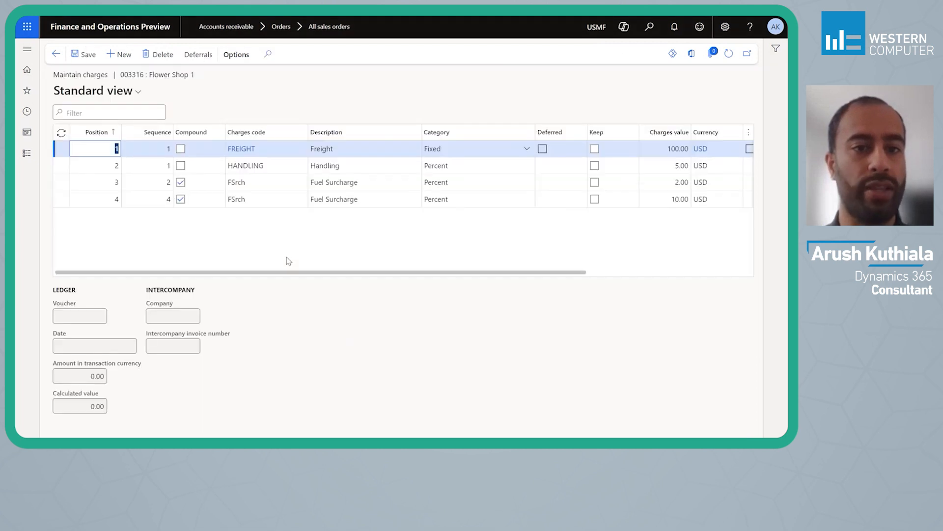
pyautogui.click(359, 202)
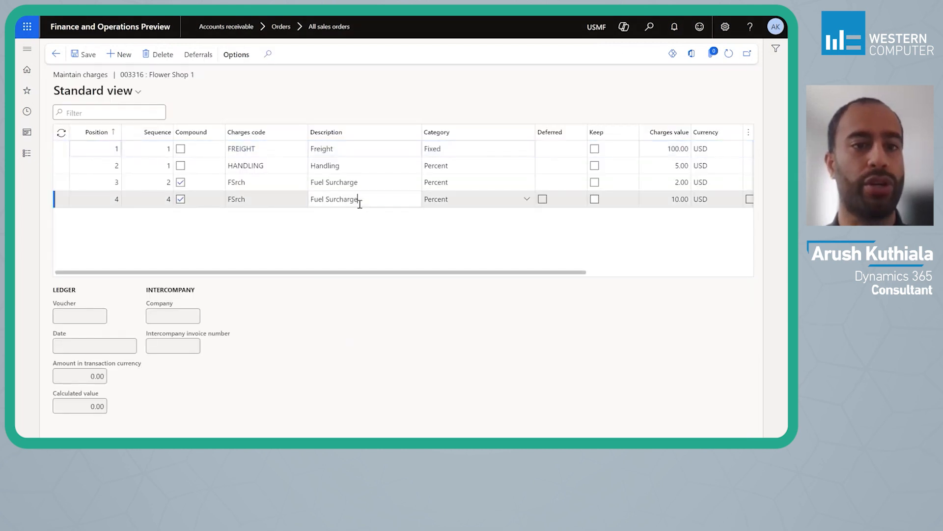
pyautogui.click(160, 59)
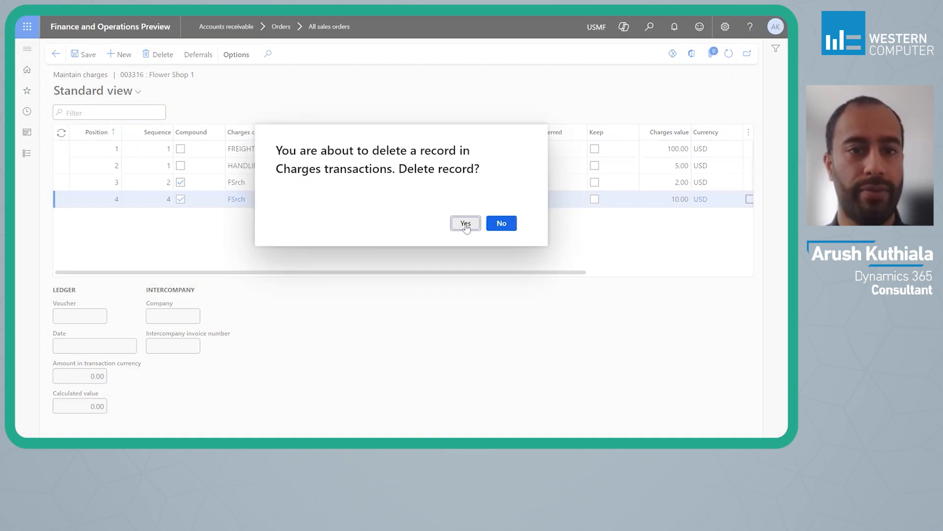
pyautogui.click(466, 223)
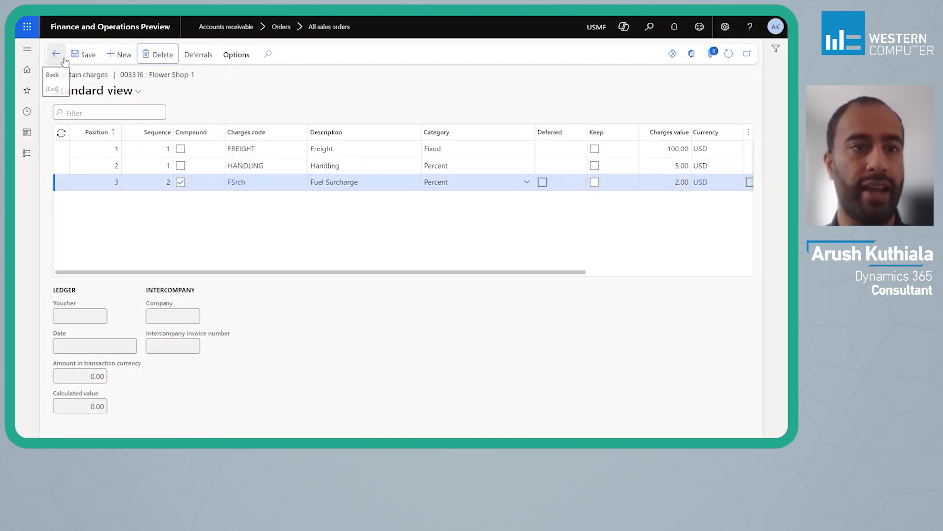
# - In the auto charges setup, set the fuel surcharge line's sequence to 3 and add a new charge line
pyautogui.click(28, 111)
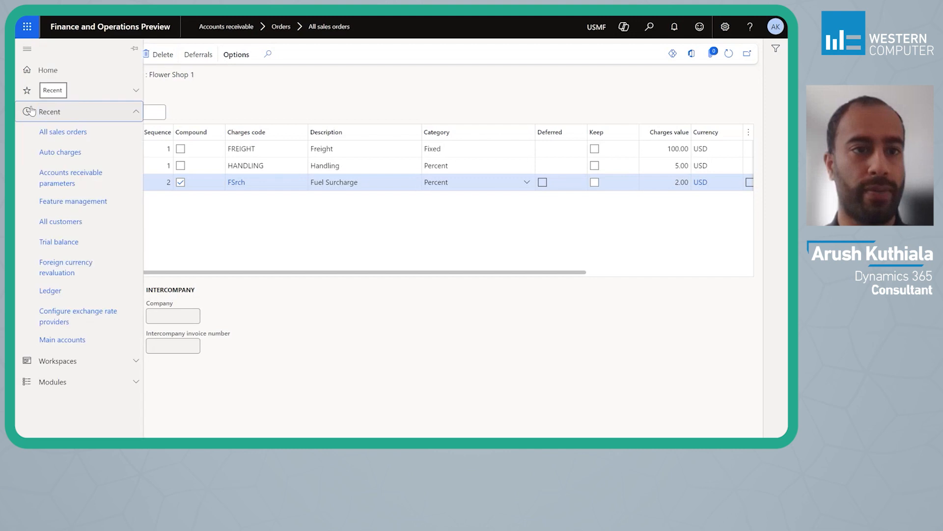
pyautogui.click(72, 150)
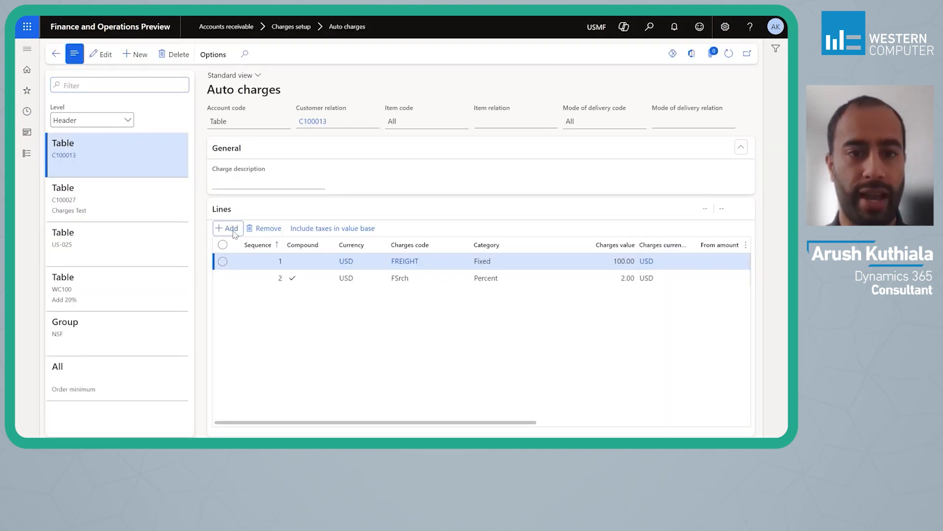
pyautogui.click(228, 228)
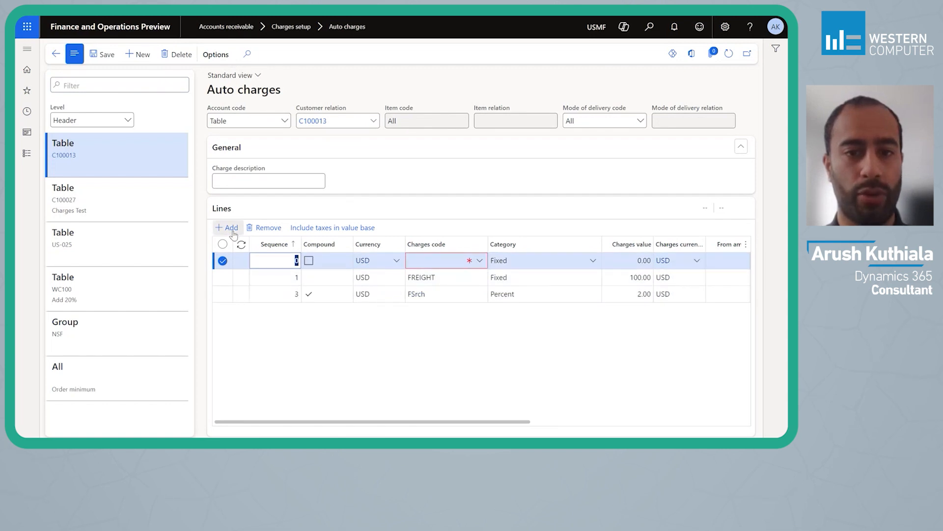
# - Give the new auto charge line sequence 2 and the charges code HANDLING
pyautogui.write('2')
pyautogui.press('Tab')
pyautogui.press('Tab')
pyautogui.press('Tab')
pyautogui.hotkey('alt', 'Down')
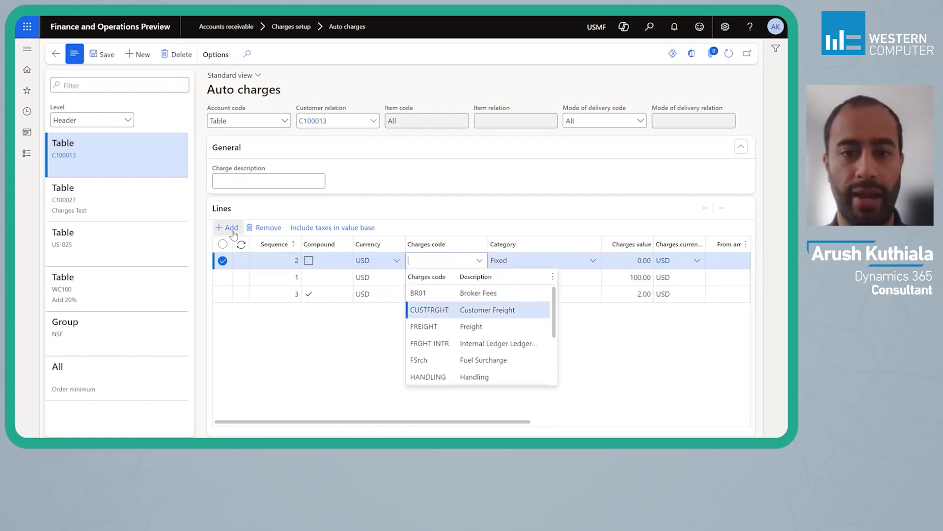
pyautogui.press('Down')
pyautogui.press('Down')
pyautogui.press('Down')
pyautogui.press('Down')
pyautogui.press('Down')
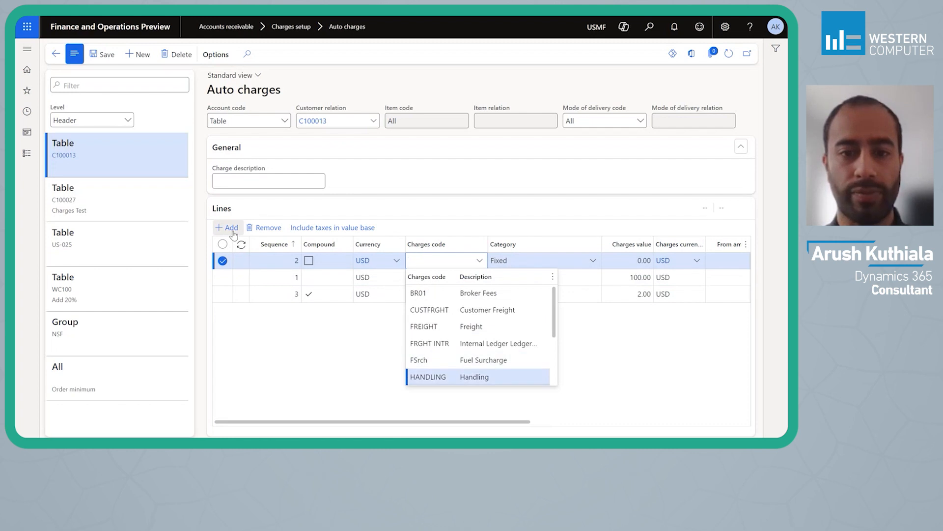
pyautogui.press('Return')
# - Set the handling line's category to Percent and its charges value to 5
pyautogui.press('Tab')
pyautogui.hotkey('alt', 'Down')
pyautogui.press('Down')
pyautogui.press('Down')
pyautogui.press('Return')
pyautogui.press('Tab')
pyautogui.write('4')
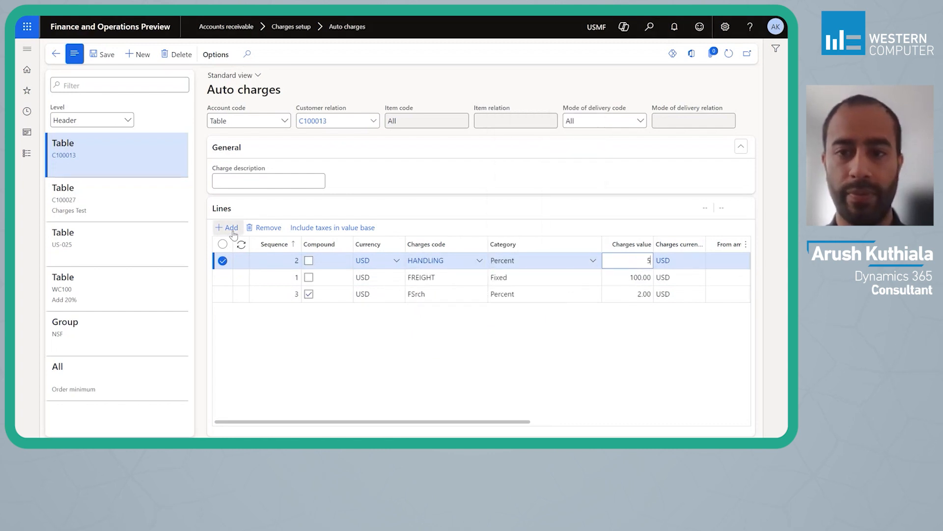
# - Add another auto charge line with sequence 4 and the category Percent
pyautogui.press('Down')
pyautogui.press('Down')
pyautogui.click(229, 227)
pyautogui.write('4')
pyautogui.press('Tab')
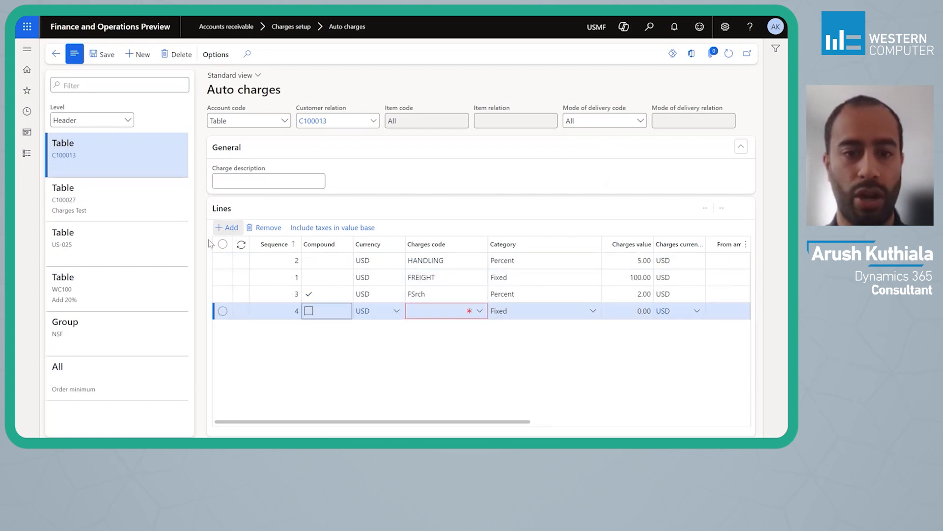
pyautogui.click(592, 310)
pyautogui.click(525, 208)
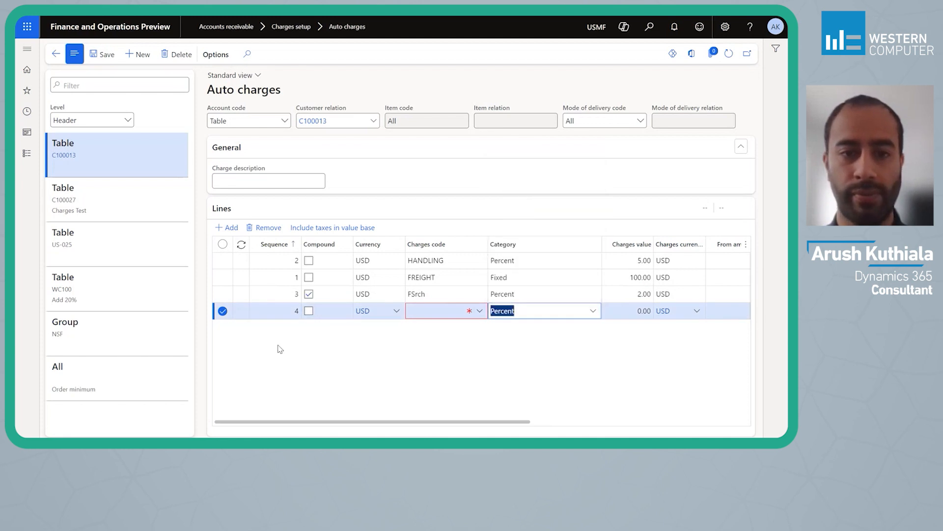
# - Mark the sequence 4 line as compound, with charges code FSrch and a charges value of 10
pyautogui.click(308, 311)
pyautogui.click(480, 311)
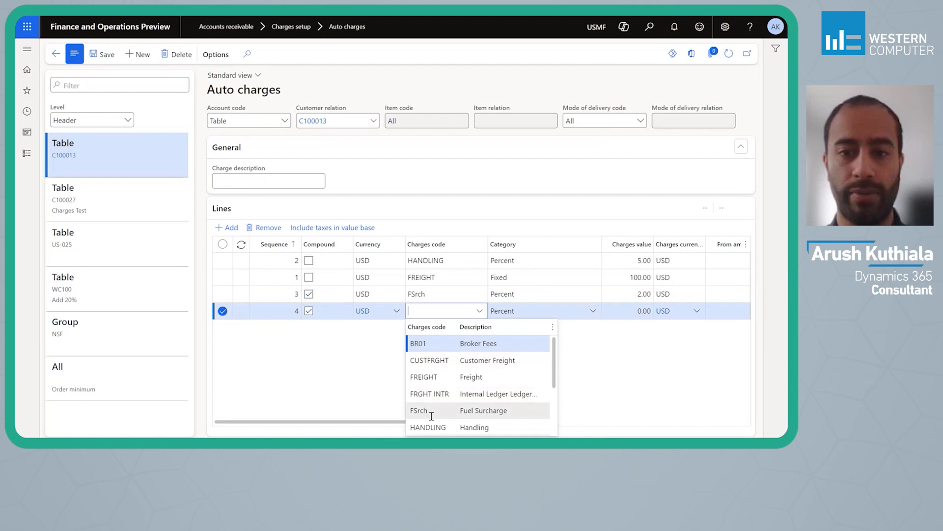
pyautogui.click(423, 410)
pyautogui.press('Tab')
pyautogui.press('Tab')
pyautogui.hotkey('shift', 'Tab')
pyautogui.write('10')
pyautogui.press('Tab')
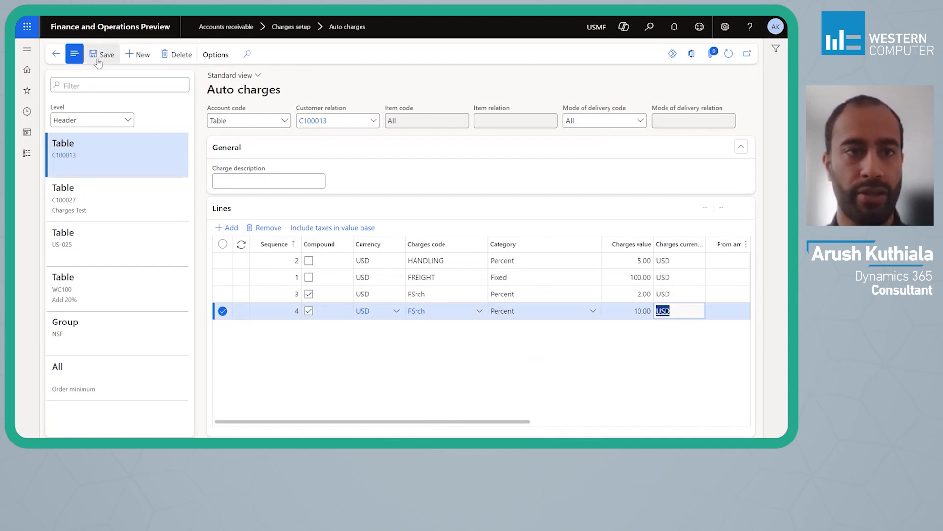
# - Open all sales orders and start a new sales order for the customer Flower Shop 1
pyautogui.click(27, 112)
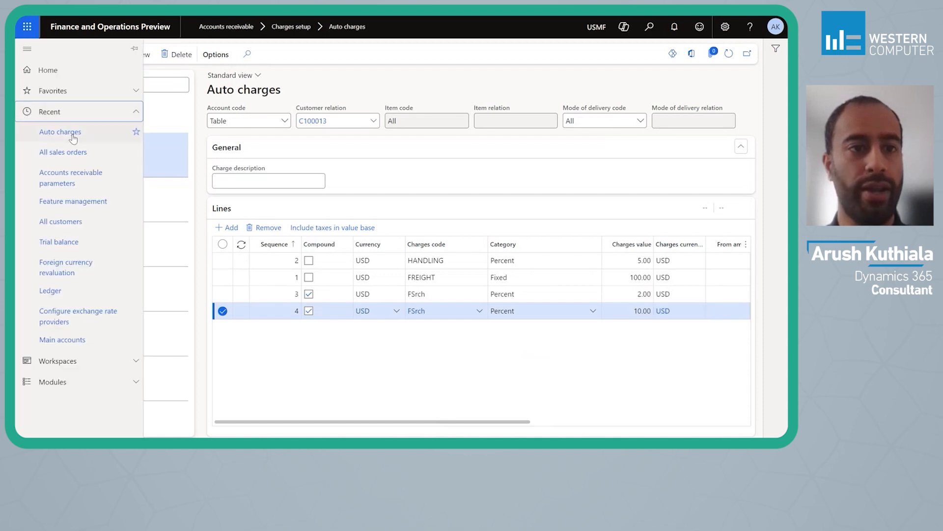
pyautogui.click(82, 153)
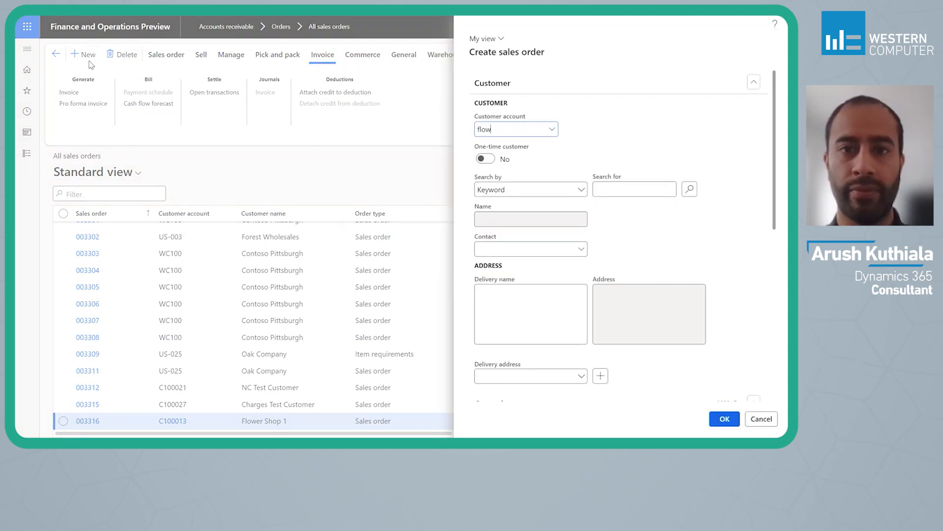
pyautogui.press('Return')
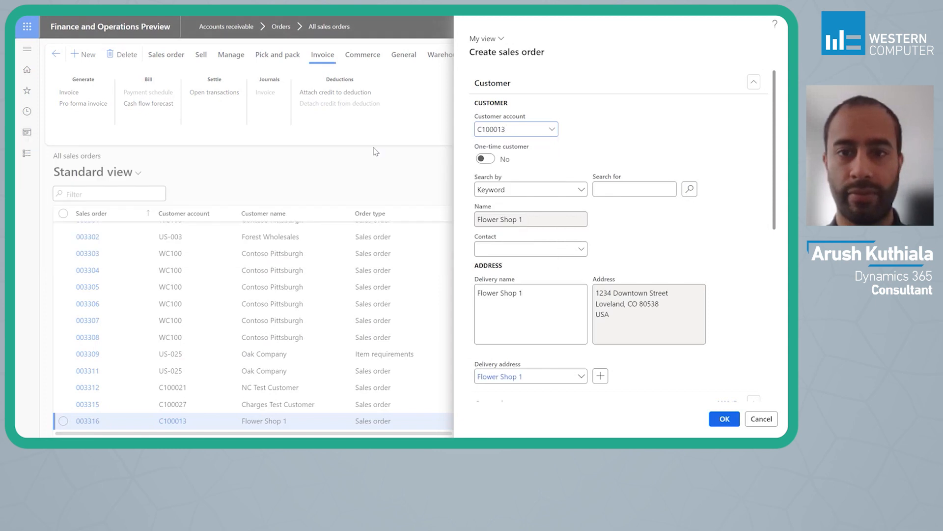
# - Set the new order's warehouse to 11 and create the sales order
pyautogui.scroll(-5, 600, 284)
pyautogui.click(633, 271)
pyautogui.write('1')
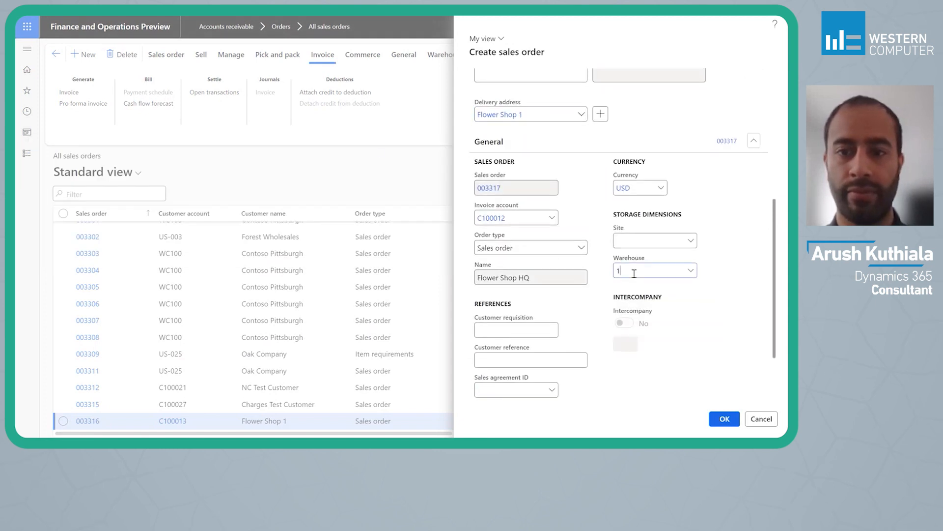
pyautogui.write('1')
pyautogui.scroll(-3, 679, 366)
pyautogui.click(723, 419)
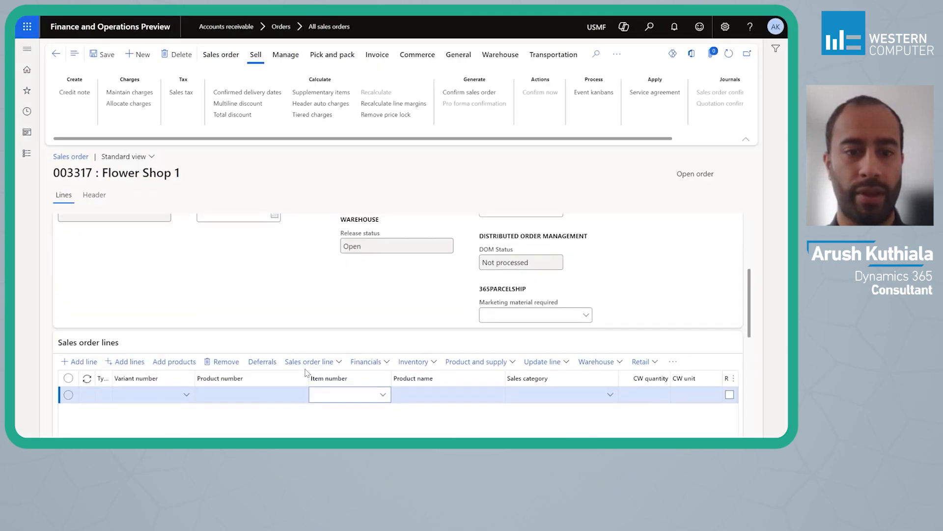
# - Enter item number 1000 on the first sales order line and set its unit price to 1,000
pyautogui.write('1000')
pyautogui.press('Tab')
pyautogui.press('Tab')
pyautogui.press('Tab')
pyautogui.press('Tab')
pyautogui.press('Tab')
pyautogui.press('Tab')
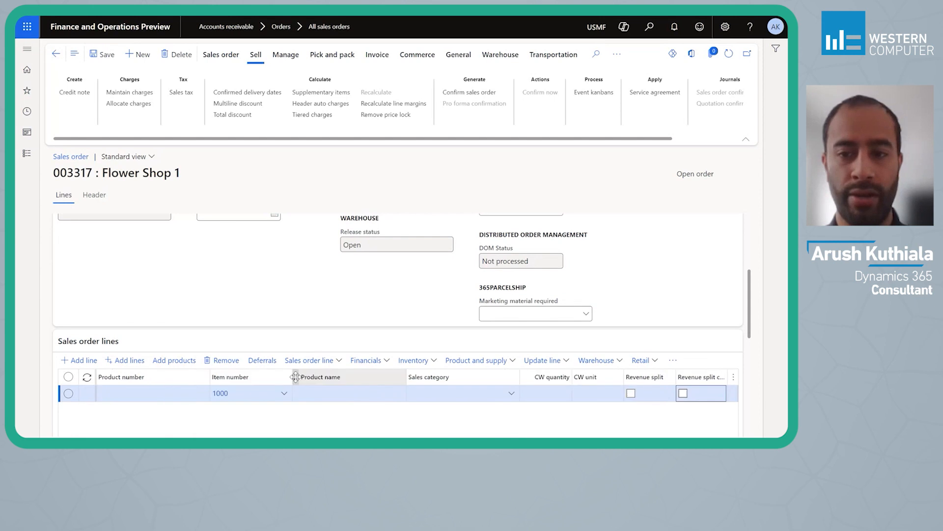
pyautogui.press('Tab')
pyautogui.press('Tab')
pyautogui.press('Tab')
pyautogui.press('Tab')
pyautogui.press('Tab')
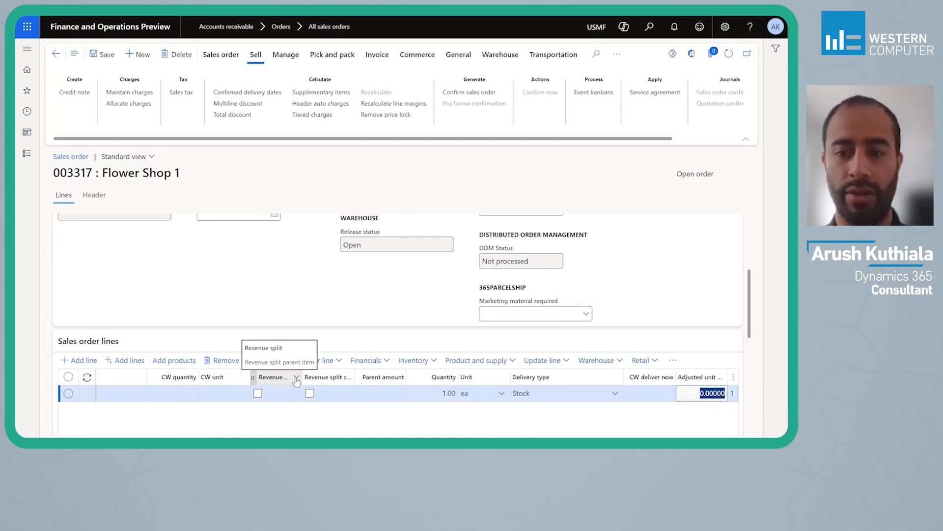
pyautogui.write('1,000')
pyautogui.press('Tab')
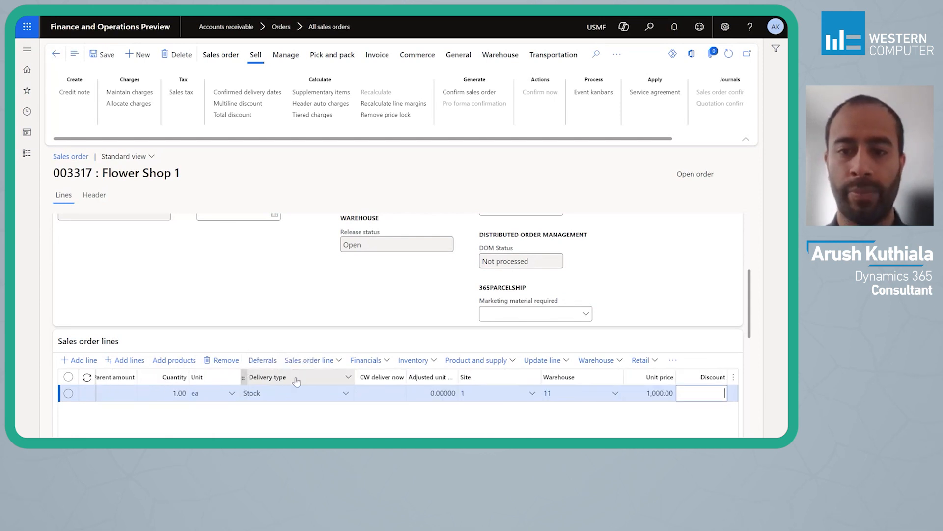
# - Review the charges applied to the sales order and open its totals to check the total charges and invoice amount
pyautogui.click(130, 93)
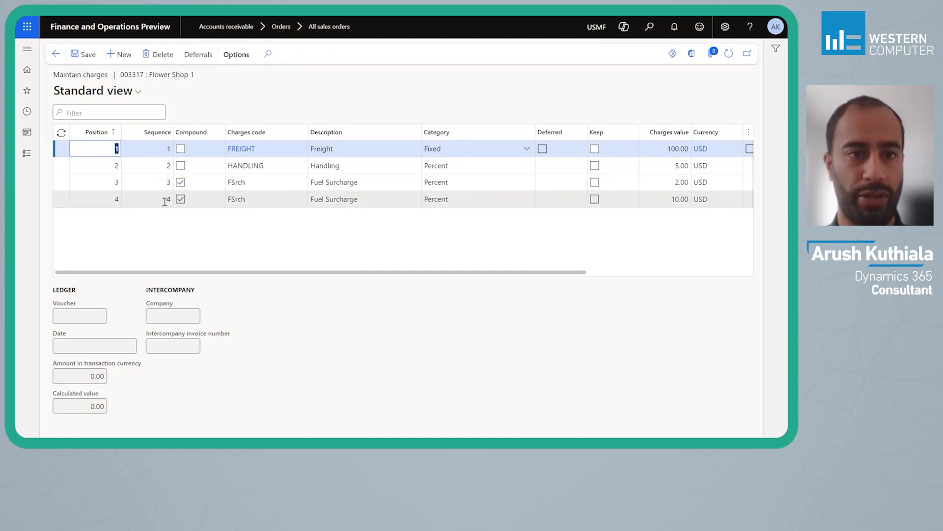
pyautogui.press('Escape')
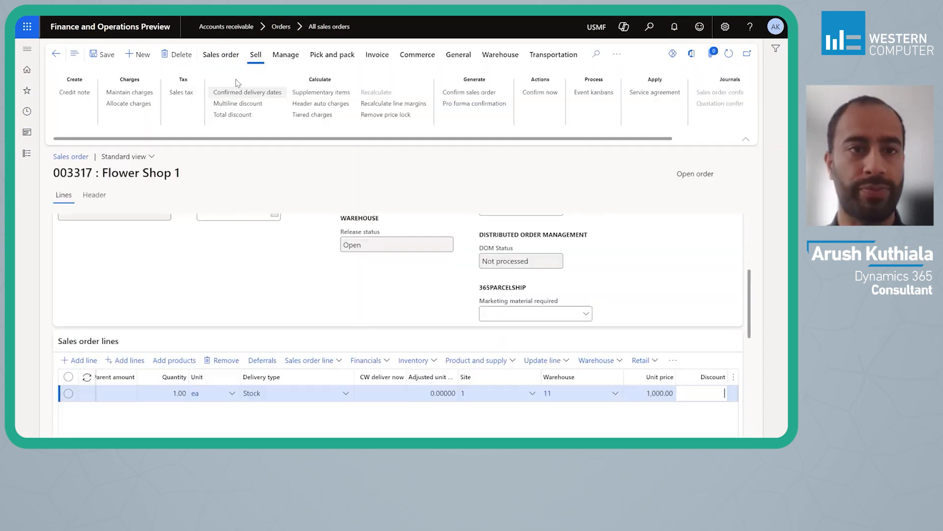
pyautogui.click(220, 55)
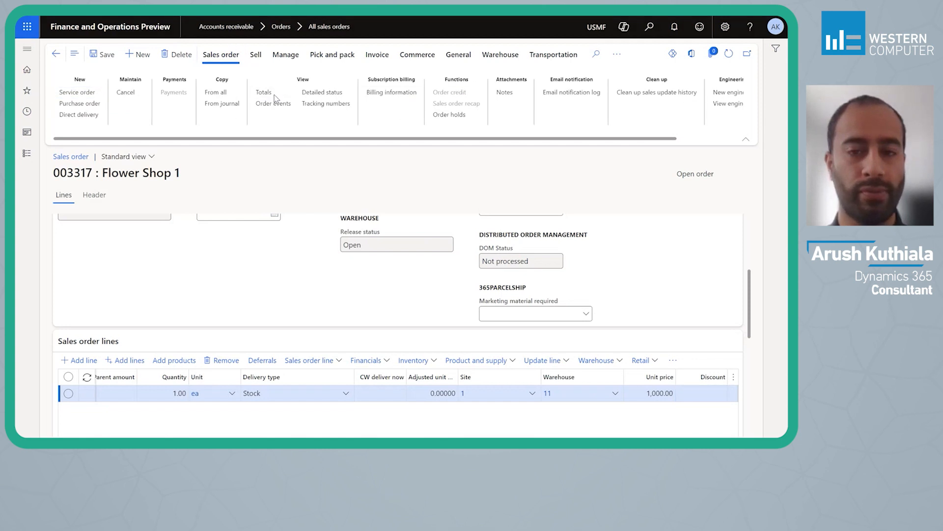
pyautogui.click(264, 92)
pyautogui.scroll(-3, 506, 344)
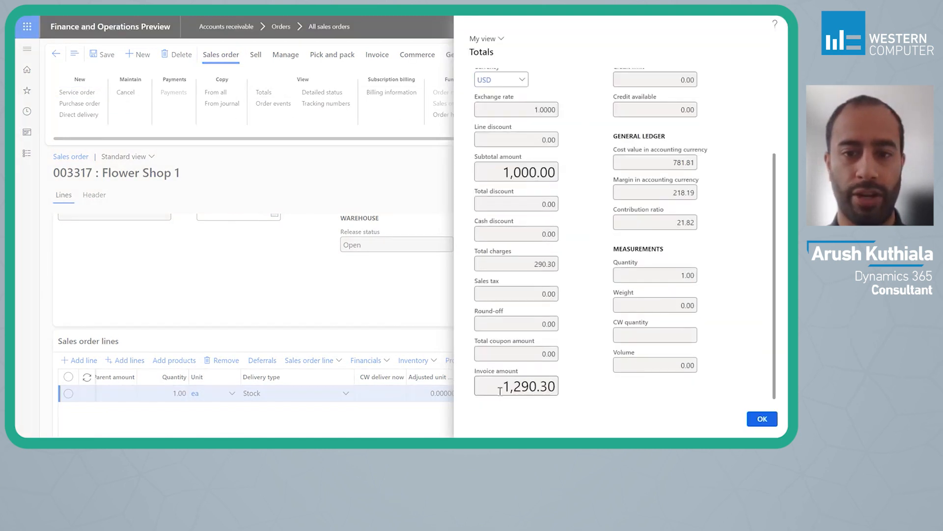
# - Switch to the Excel sheet to compare the sum in cell E9 with the order's invoice amount, and return to close the totals
pyautogui.hotkey('alt', 'Tab')
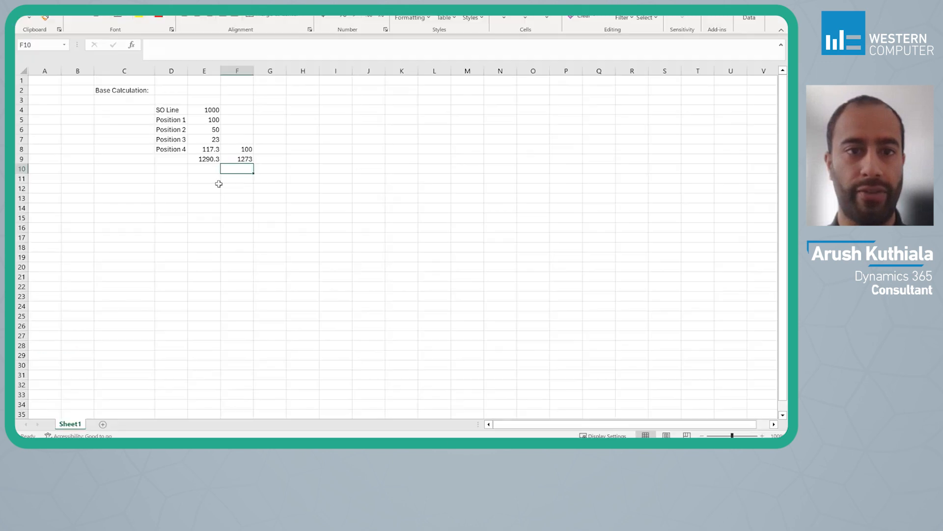
pyautogui.press('Up')
pyautogui.press('Left')
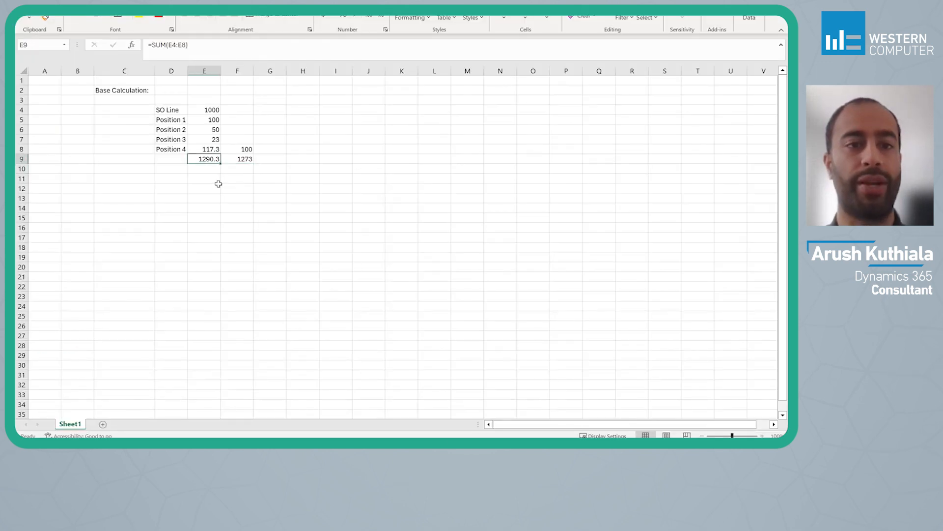
pyautogui.hotkey('alt', 'Tab')
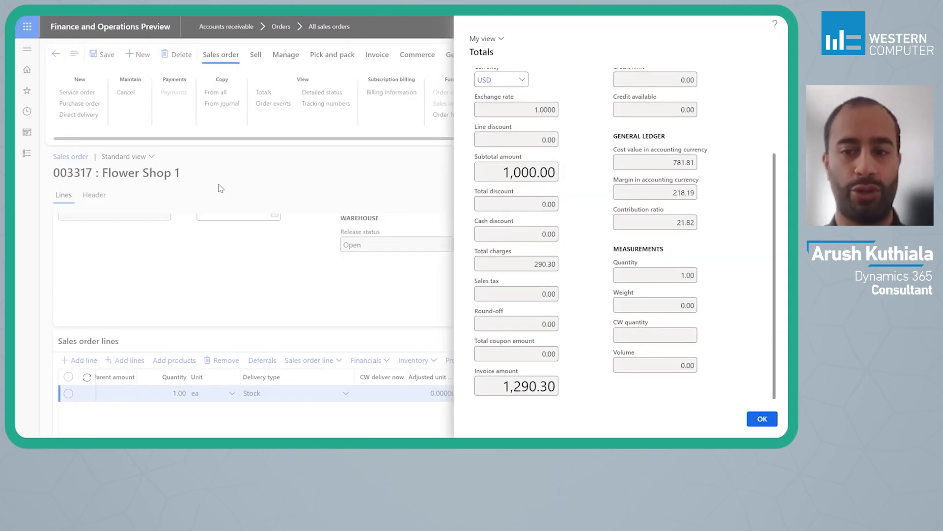
pyautogui.click(761, 419)
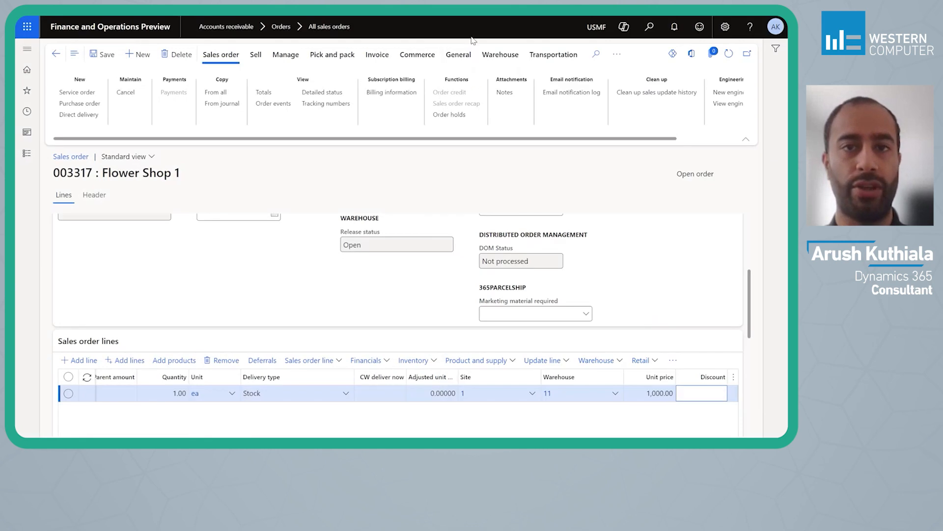